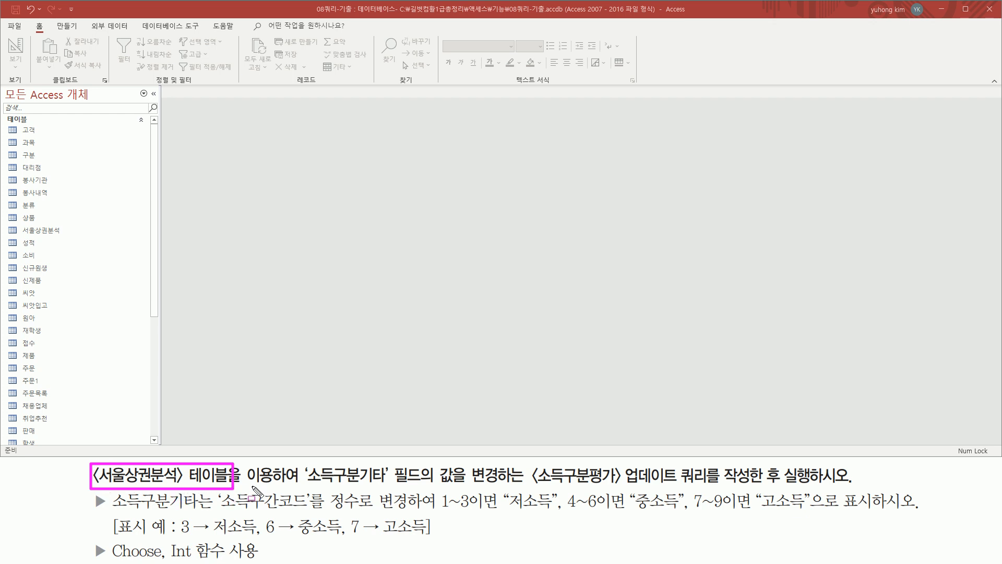
drag(307, 484, 712, 487)
drag(783, 483, 850, 485)
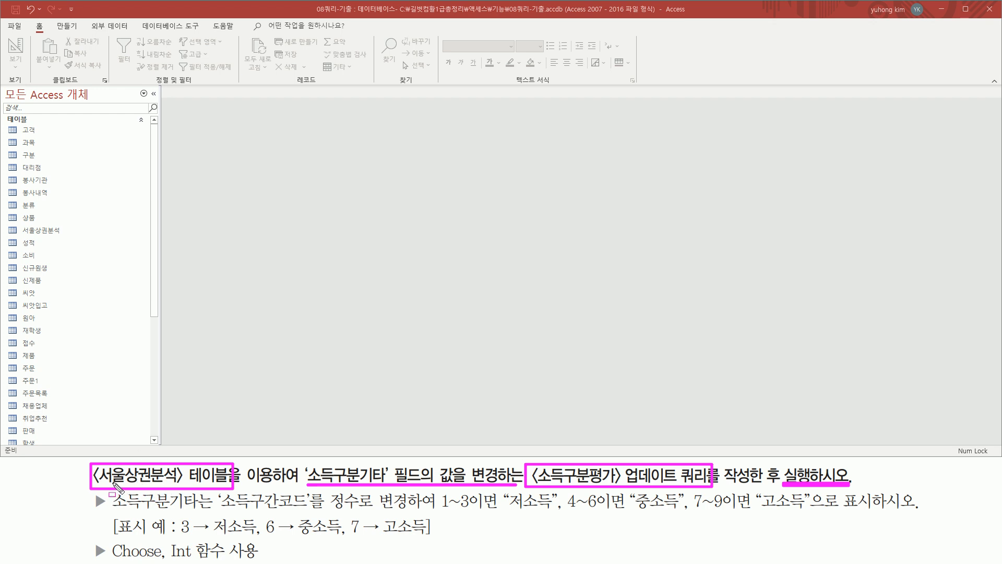
drag(100, 485, 178, 485)
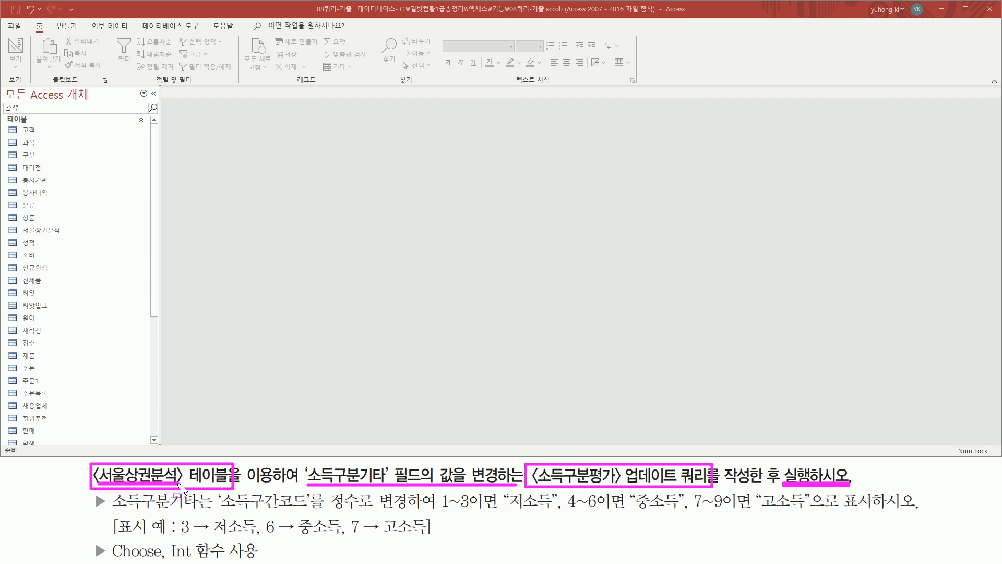
Open the 서울상권분석 table and widen its 소득구분기타 column to fit the full field name
drag(7, 225, 76, 237)
click(57, 236)
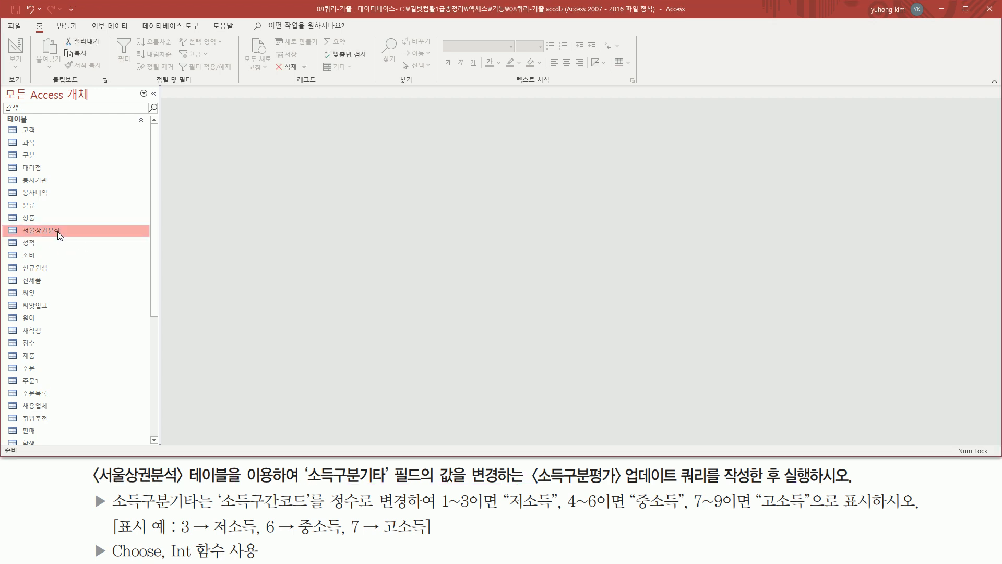
double_click(59, 234)
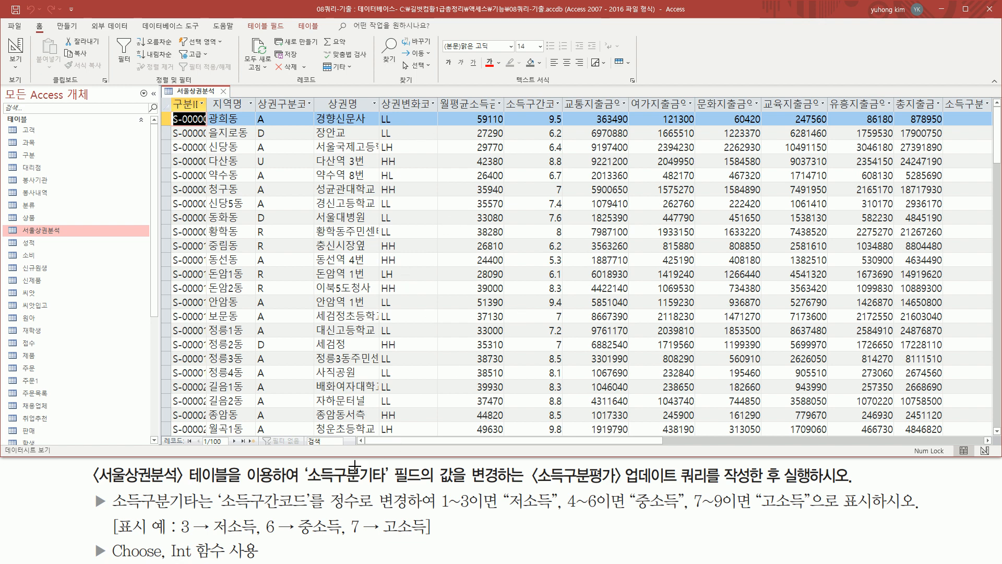
click(988, 440)
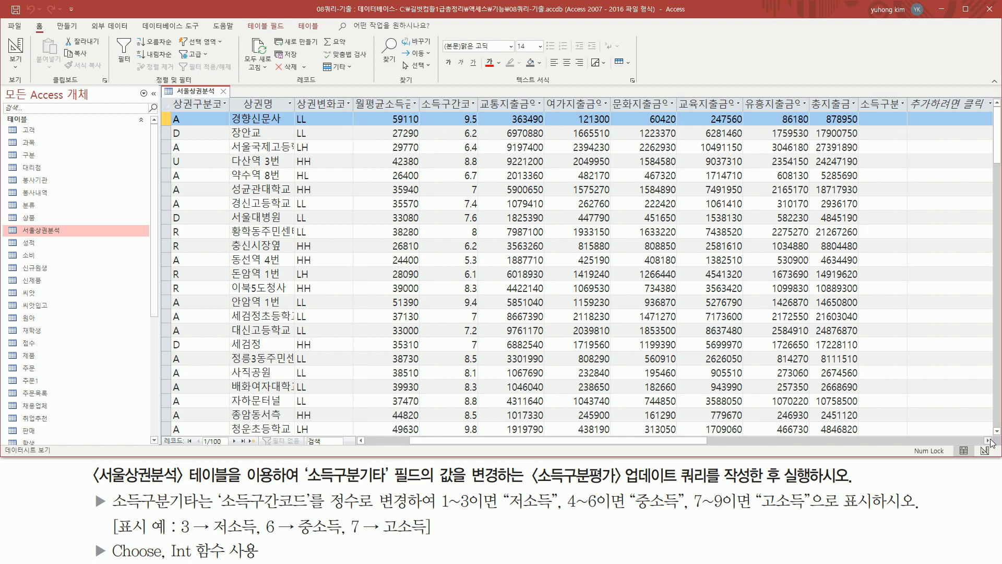
drag(860, 92, 901, 113)
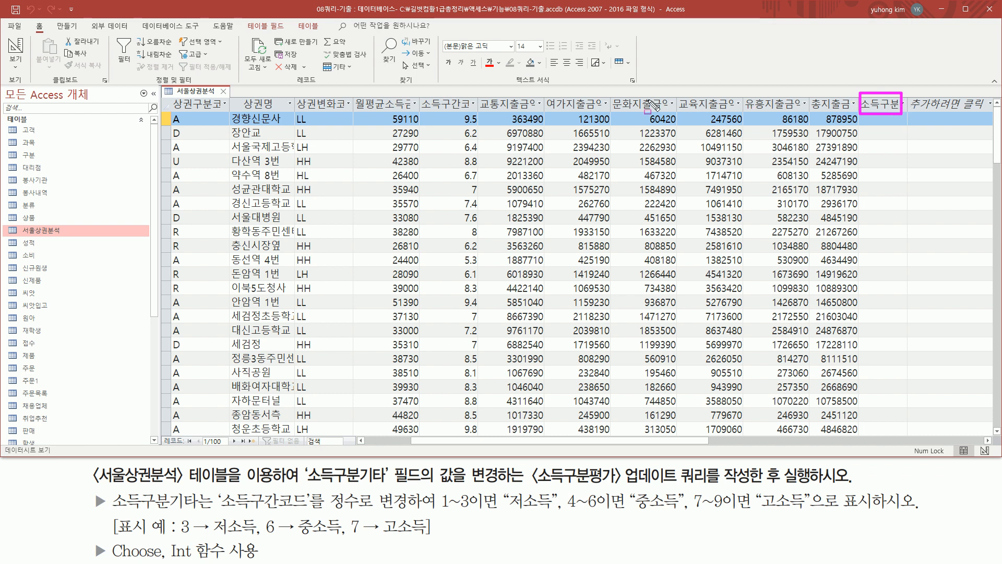
key(Escape)
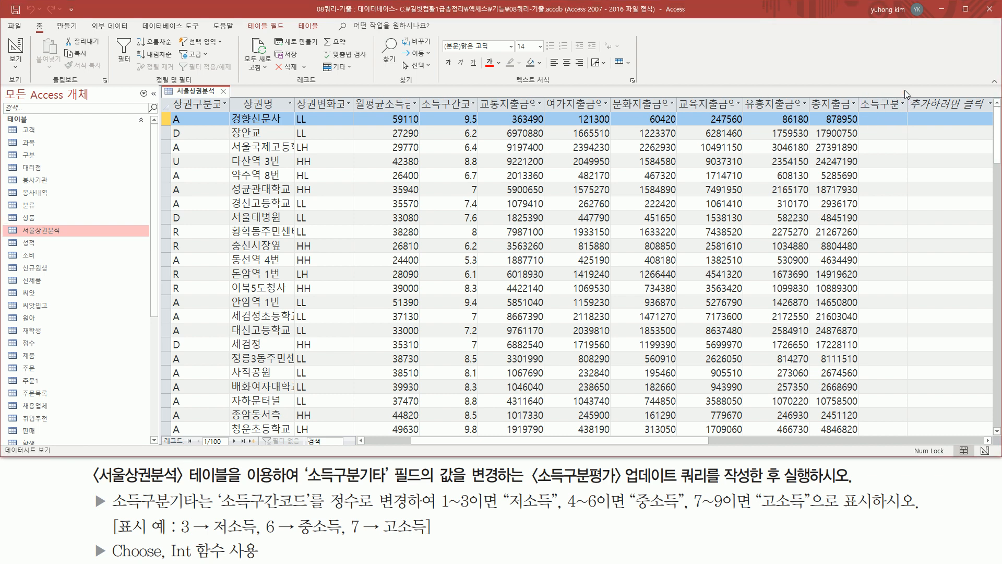
double_click(909, 103)
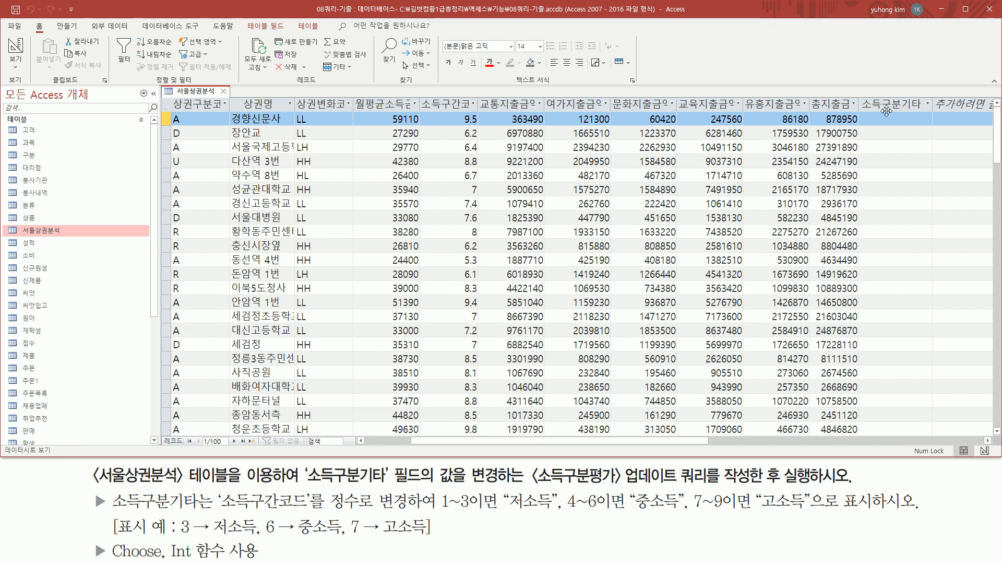
Examine the 소득구분기타 and 소득구간코드 fields against the task's income bands and its required Choose and Int functions
mouse_move(863, 112)
mouse_down()
mouse_move(928, 111)
mouse_move(927, 96)
mouse_up()
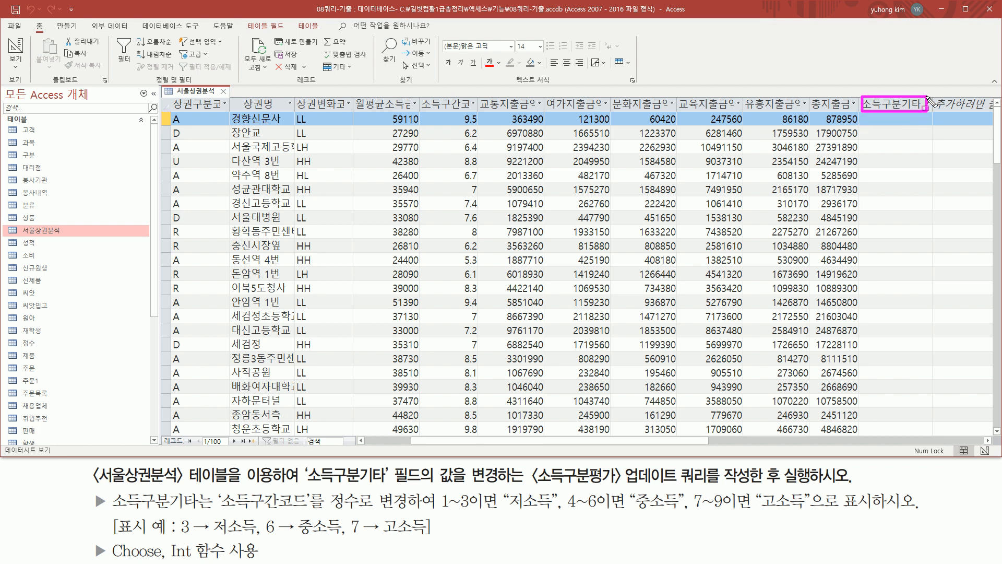
drag(303, 484, 502, 485)
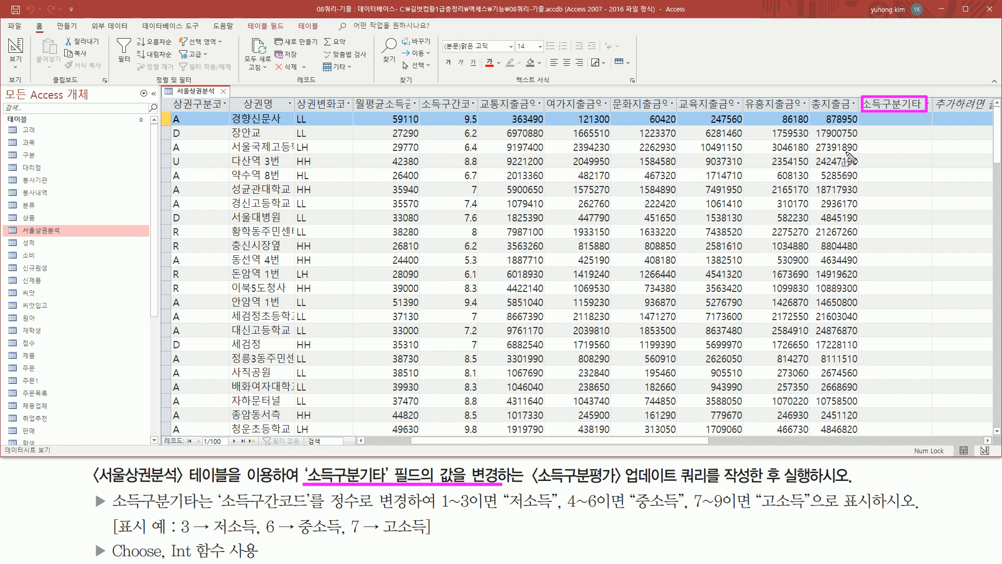
drag(869, 115, 918, 429)
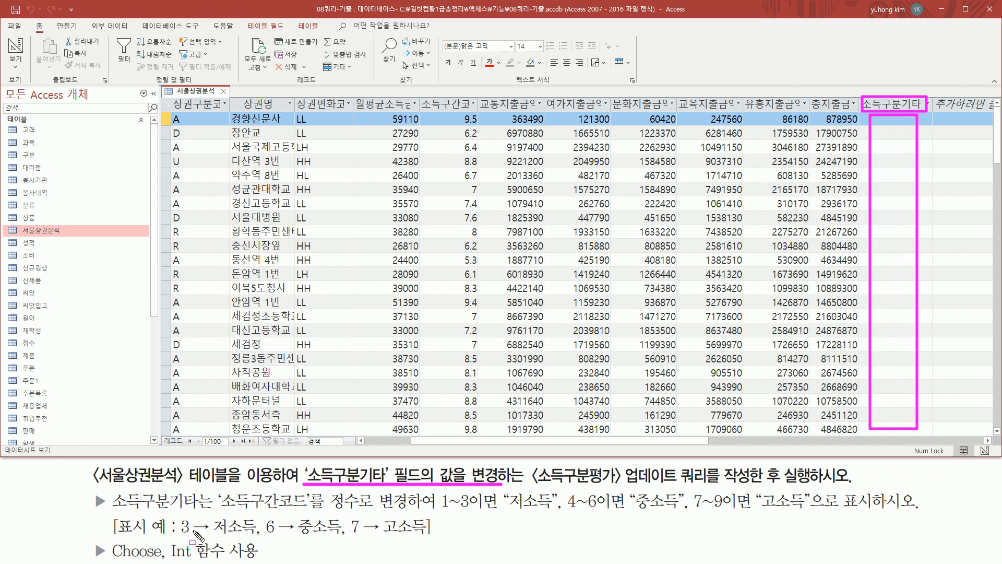
mouse_move(111, 511)
mouse_down()
mouse_move(201, 512)
mouse_move(201, 491)
mouse_move(309, 512)
mouse_up()
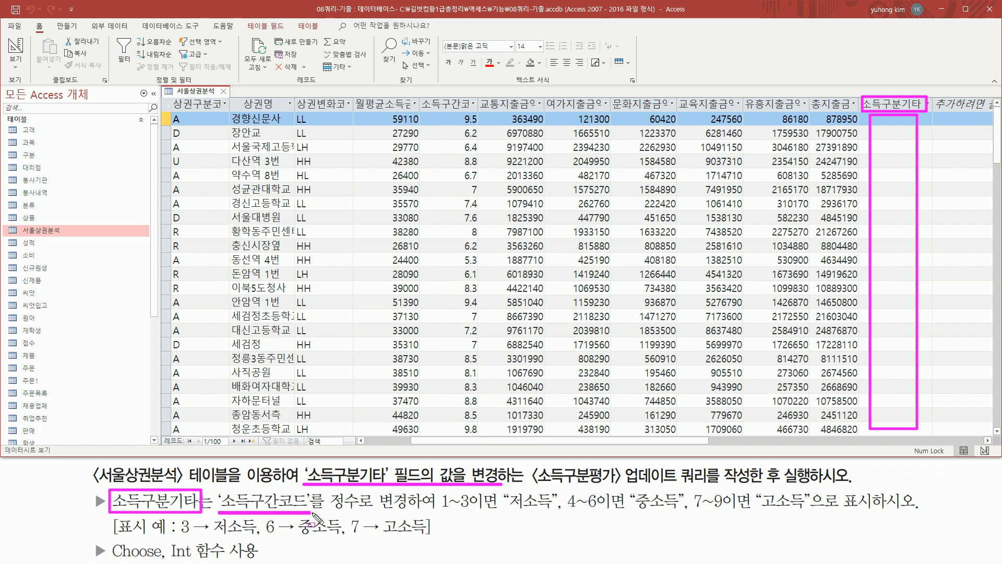
mouse_move(421, 96)
mouse_down()
mouse_move(430, 110)
mouse_move(480, 113)
mouse_move(484, 437)
mouse_up()
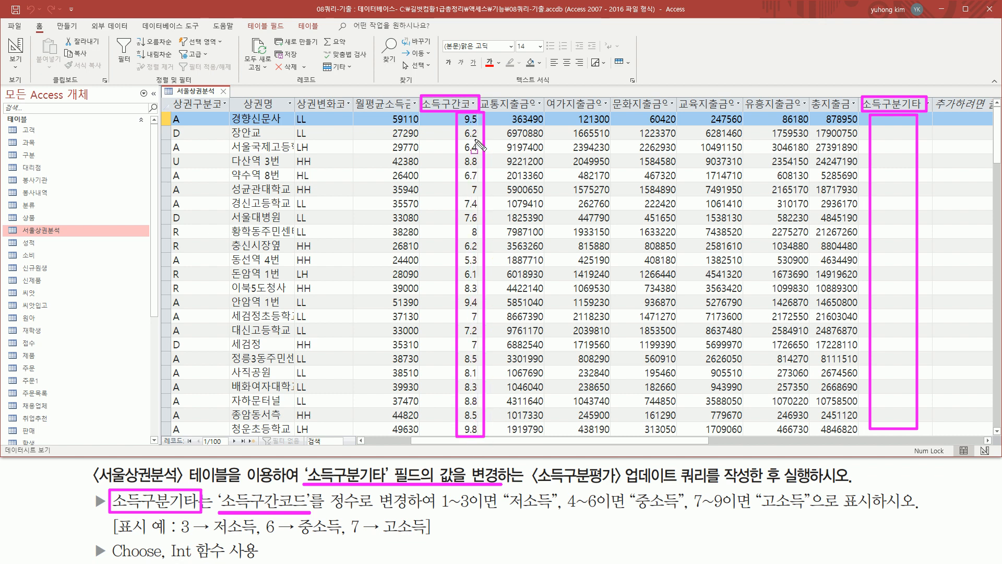
mouse_move(330, 489)
mouse_down()
mouse_move(378, 515)
mouse_move(410, 513)
mouse_up()
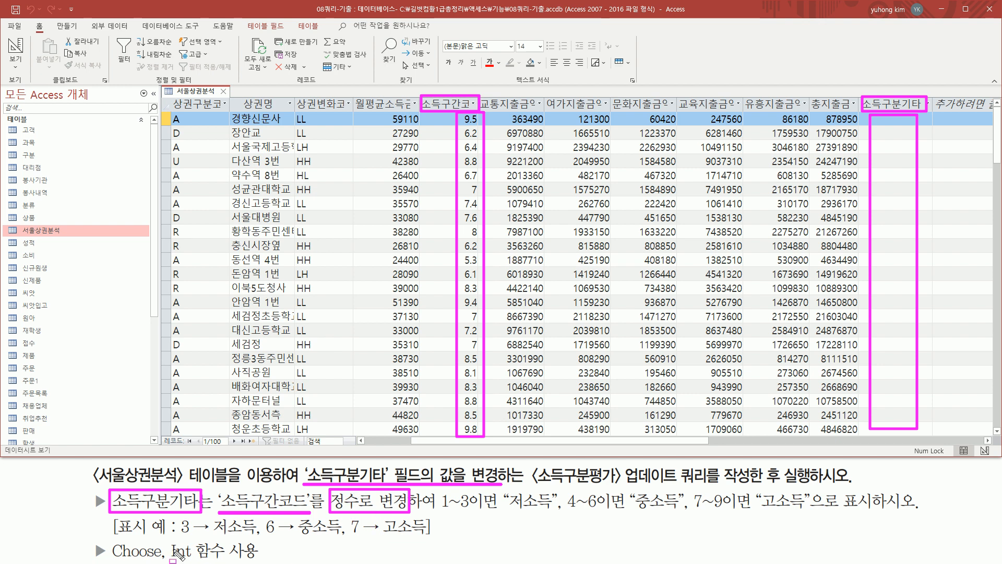
mouse_move(167, 539)
mouse_down()
mouse_move(183, 561)
mouse_move(226, 561)
mouse_up()
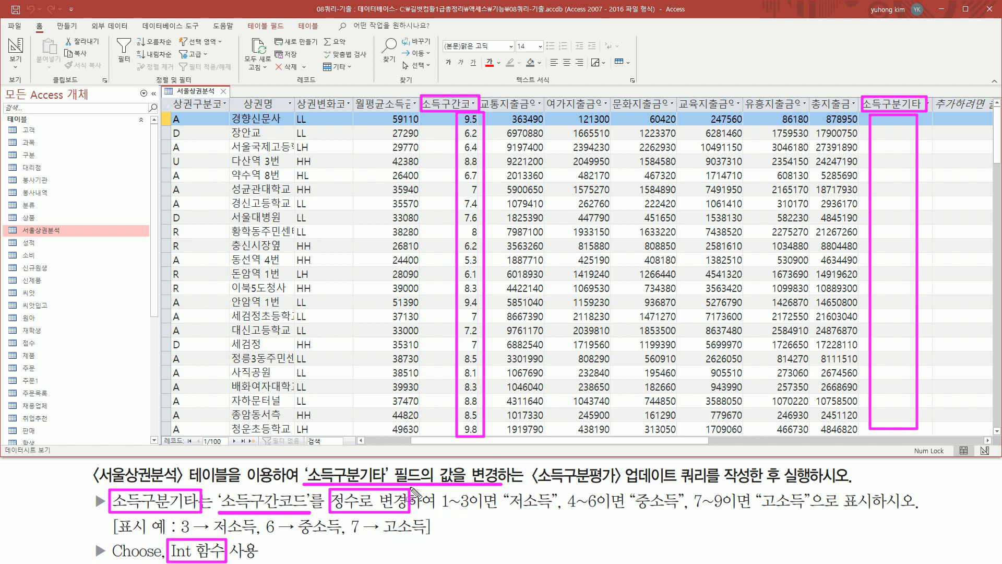
mouse_move(438, 511)
mouse_down()
mouse_move(538, 519)
mouse_move(632, 511)
mouse_move(636, 492)
mouse_move(643, 508)
mouse_move(766, 514)
mouse_move(767, 491)
mouse_move(810, 501)
mouse_move(810, 512)
mouse_move(907, 521)
mouse_up()
click(883, 123)
mouse_move(890, 168)
mouse_down()
mouse_move(899, 422)
mouse_move(907, 423)
mouse_up()
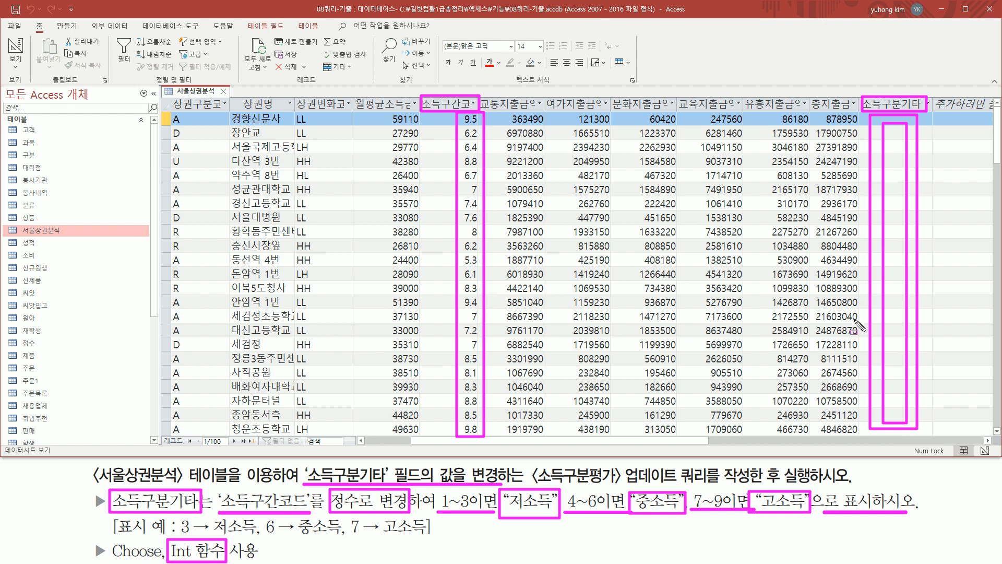
drag(111, 548, 163, 561)
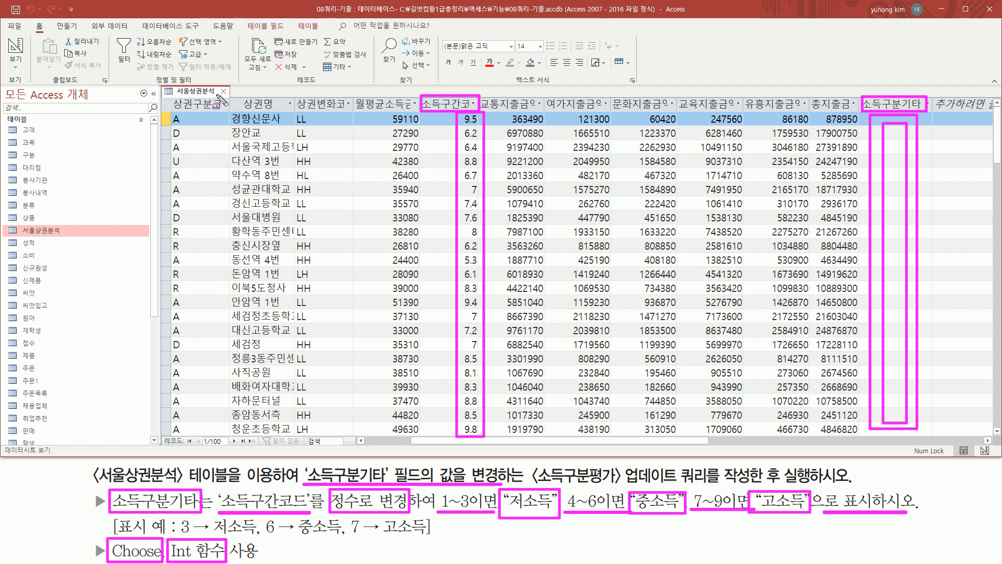
Close the 서울상권분석 table without saving its layout changes
key(Escape)
key(ctrl+shift+d)
drag(216, 86, 230, 99)
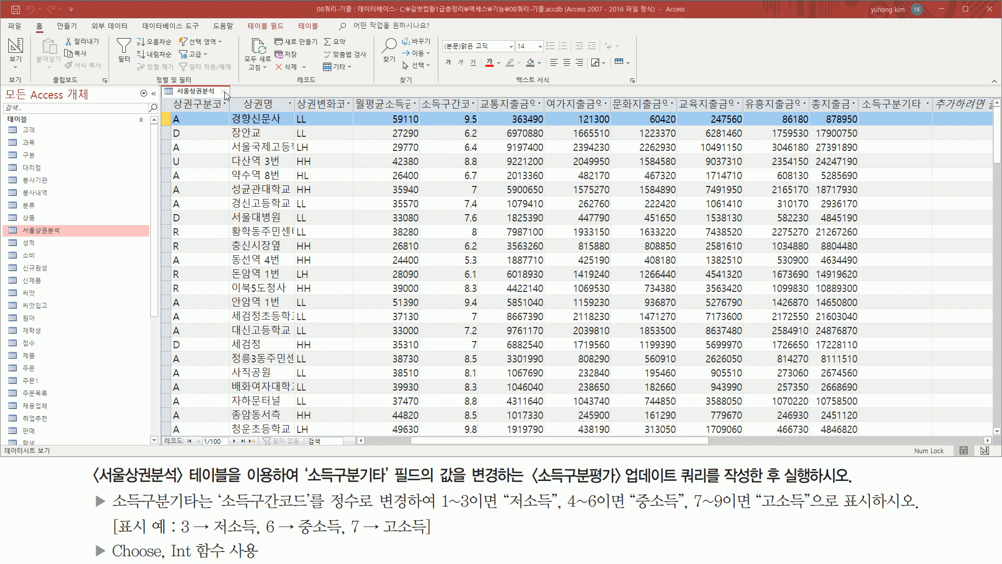
click(223, 92)
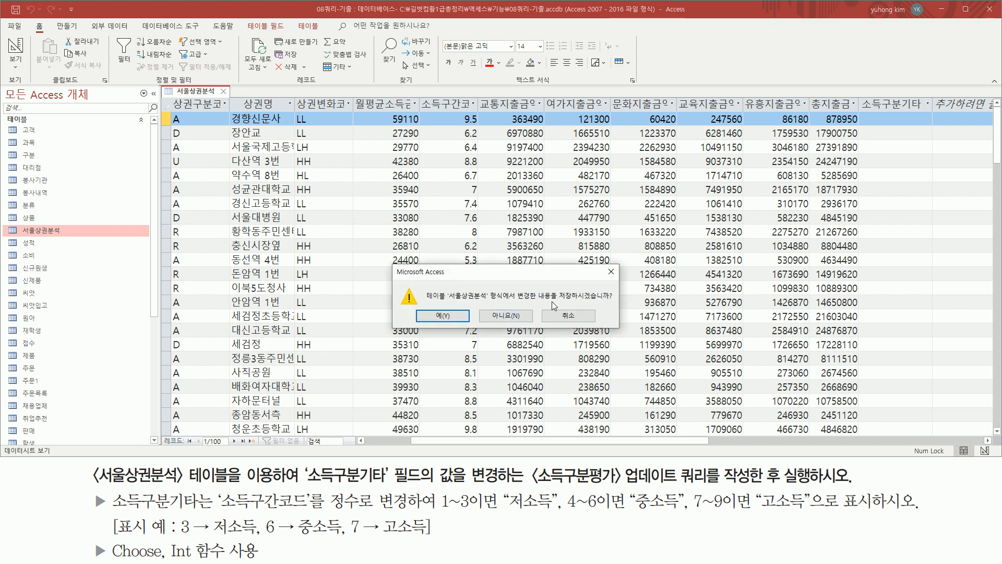
click(507, 317)
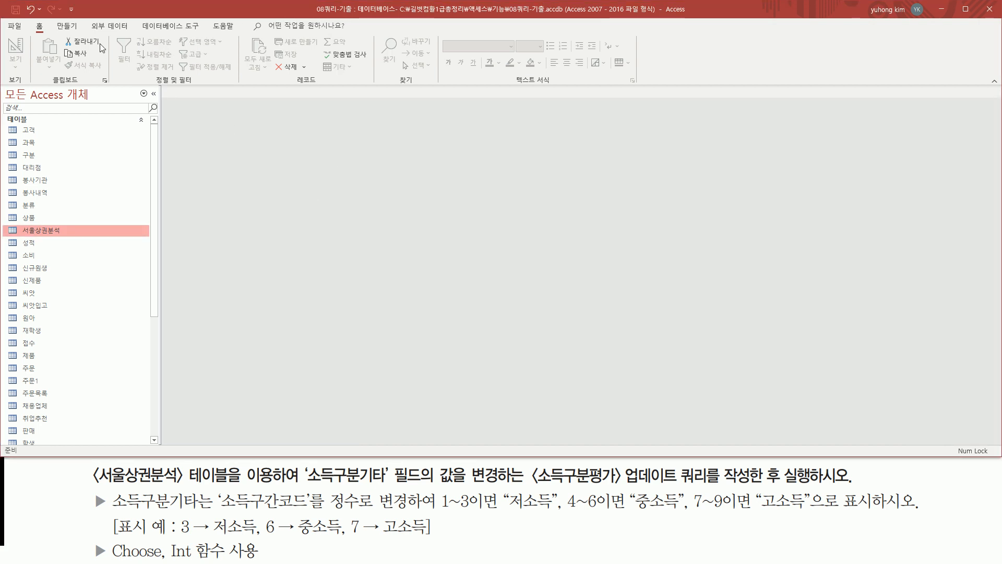
Create a new query in design view and close its property sheet
click(60, 28)
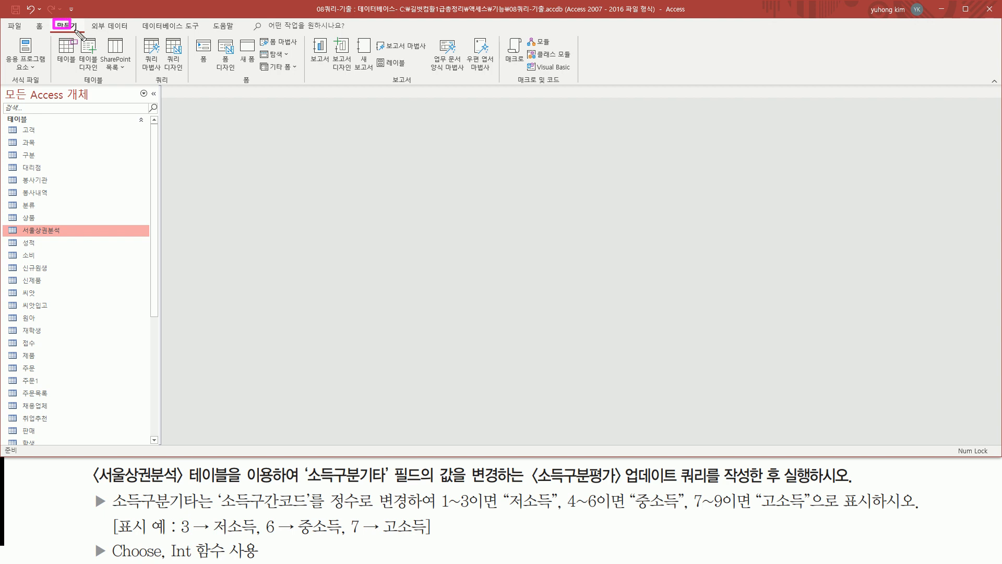
click(176, 57)
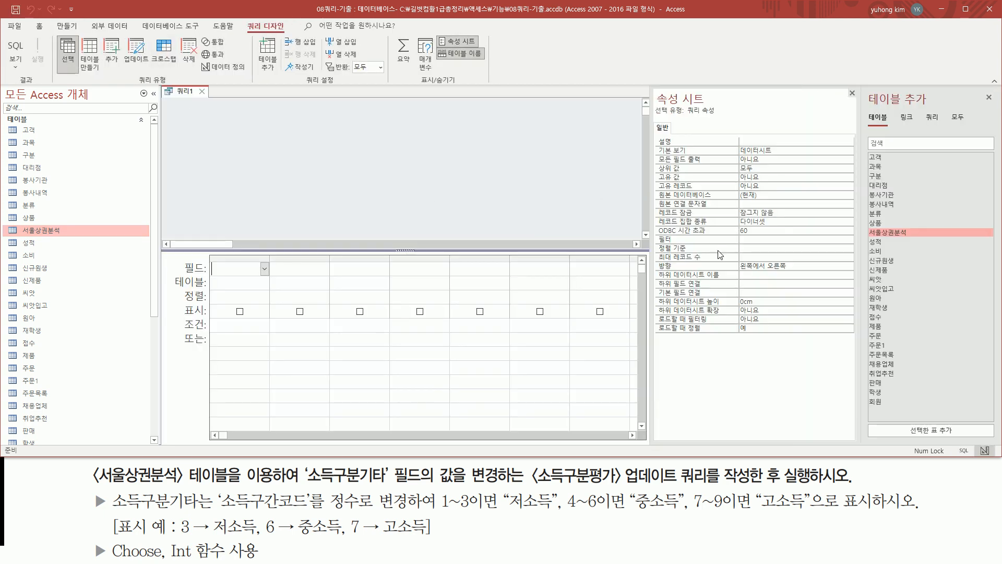
click(851, 94)
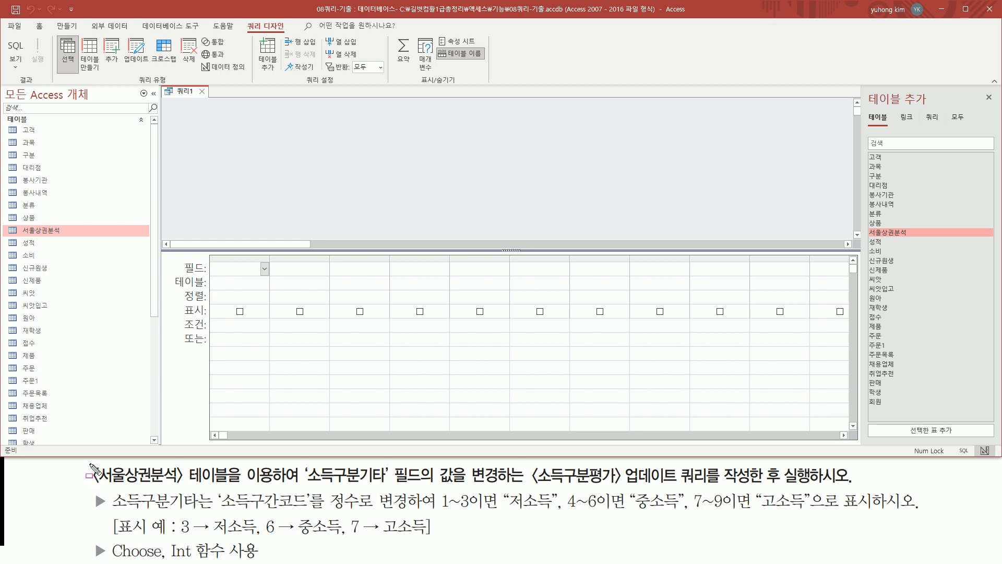
Add the 서울상권분석 table to the new query
mouse_move(90, 463)
mouse_down()
mouse_move(197, 485)
mouse_move(282, 485)
mouse_up()
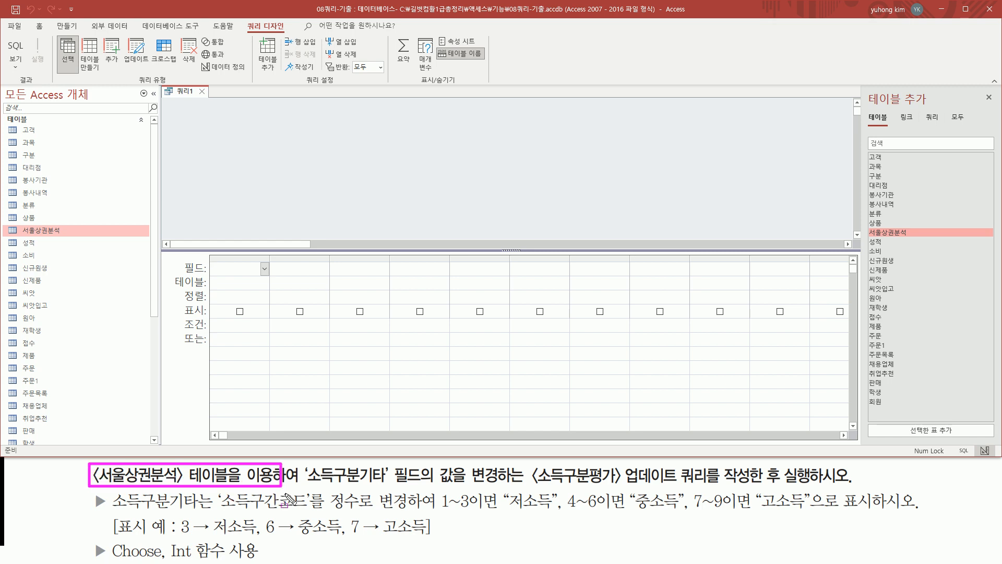
key(Escape)
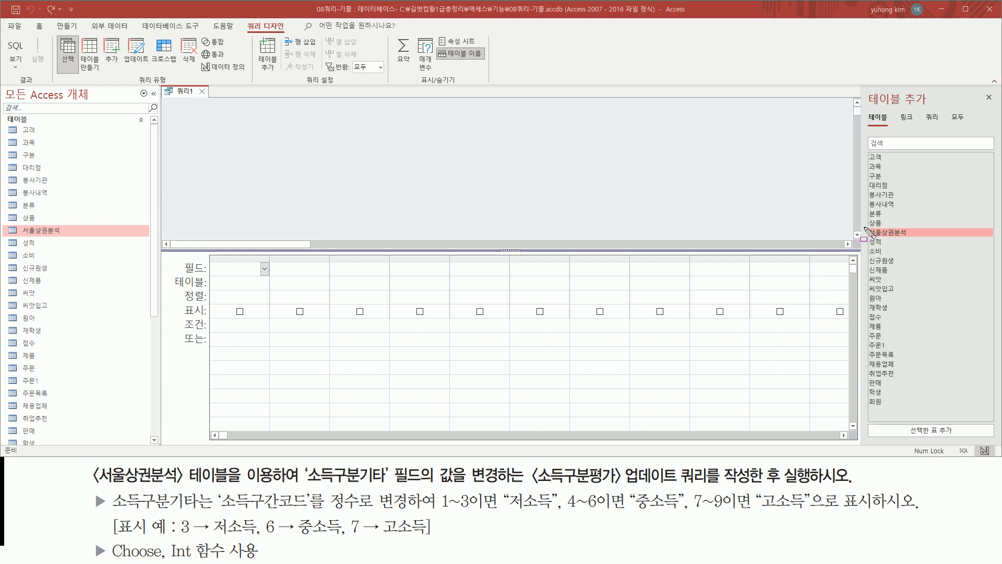
drag(866, 223, 914, 242)
double_click(896, 231)
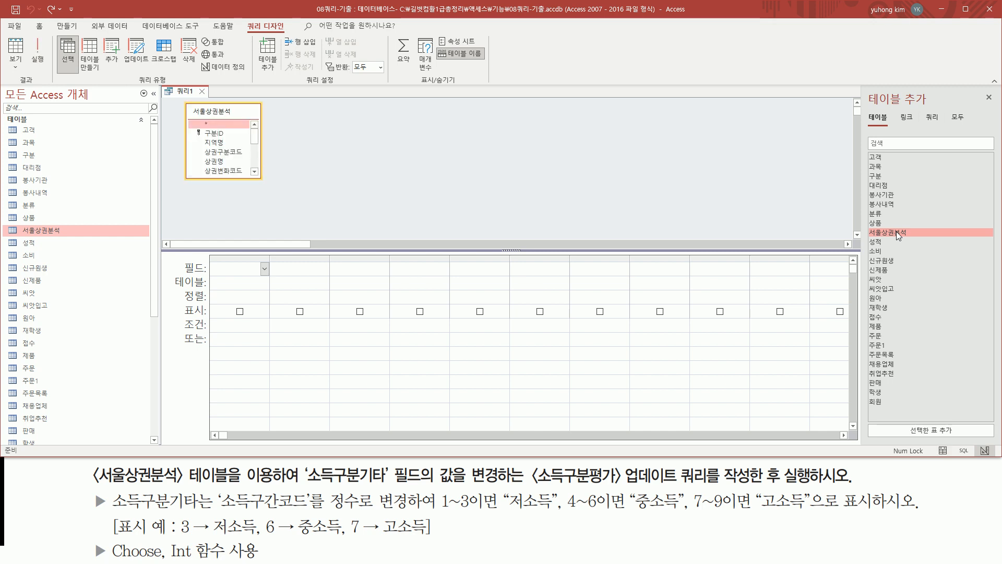
mouse_move(182, 101)
mouse_down()
mouse_move(237, 183)
mouse_move(266, 184)
mouse_up()
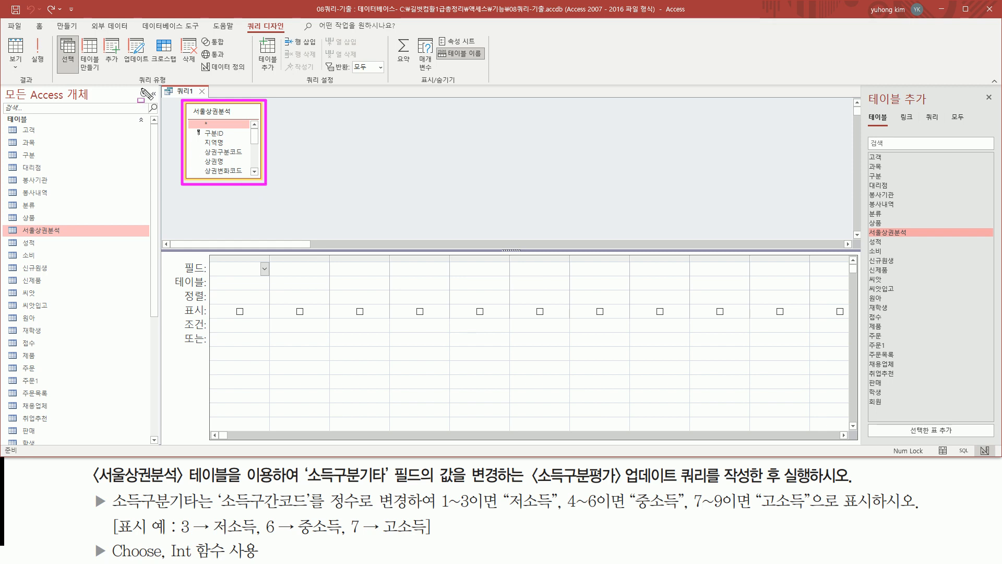
Change the query type to an update query
drag(620, 483, 752, 482)
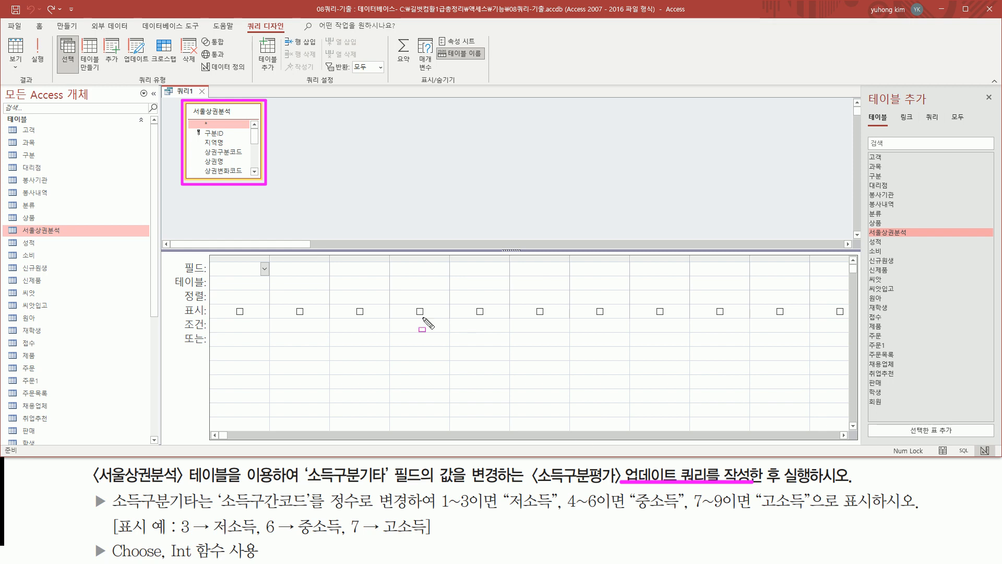
drag(132, 76, 172, 85)
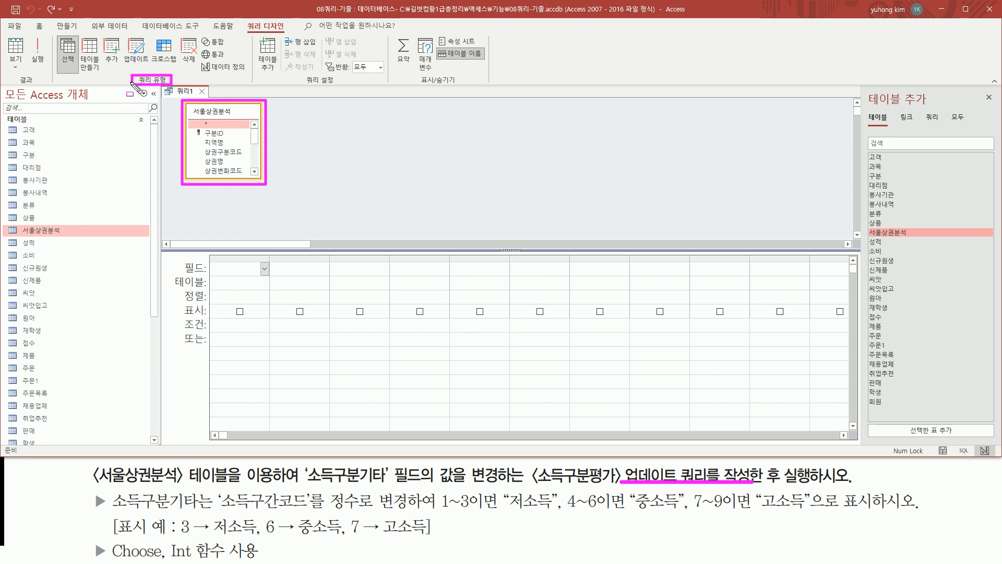
mouse_move(53, 29)
mouse_down()
mouse_move(276, 82)
mouse_move(251, 73)
mouse_up()
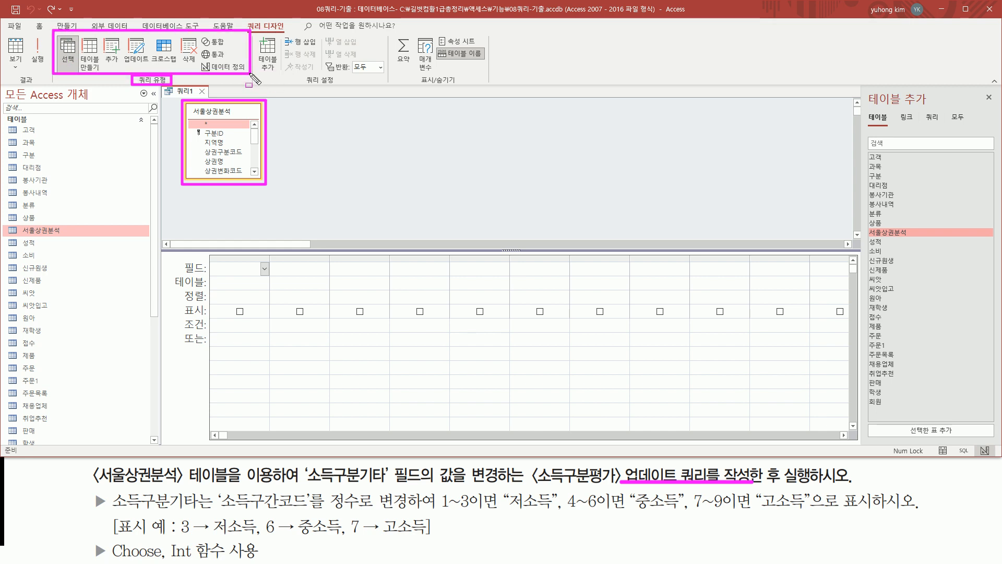
drag(124, 32, 147, 69)
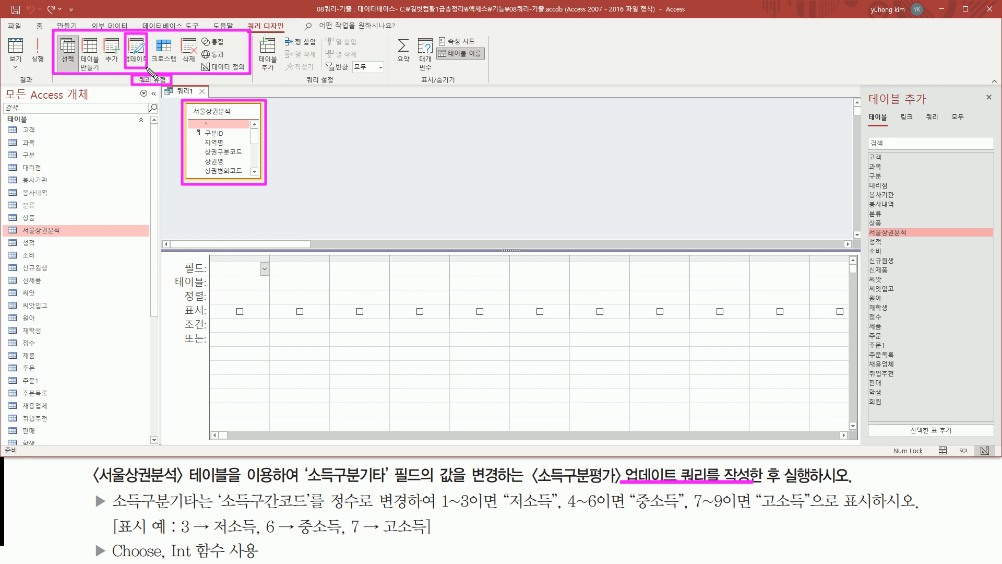
key(Escape)
click(137, 51)
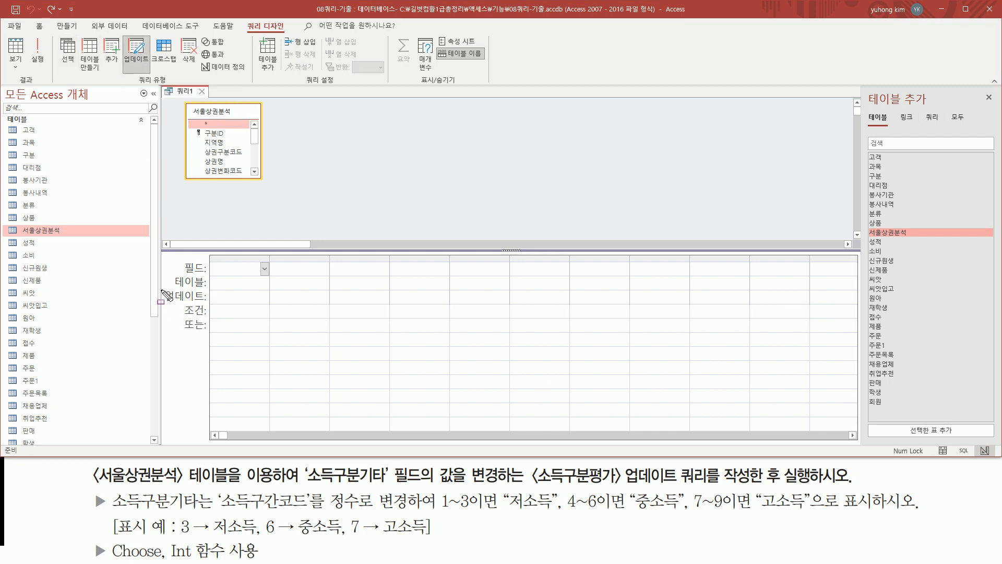
drag(163, 289, 234, 308)
key(Escape)
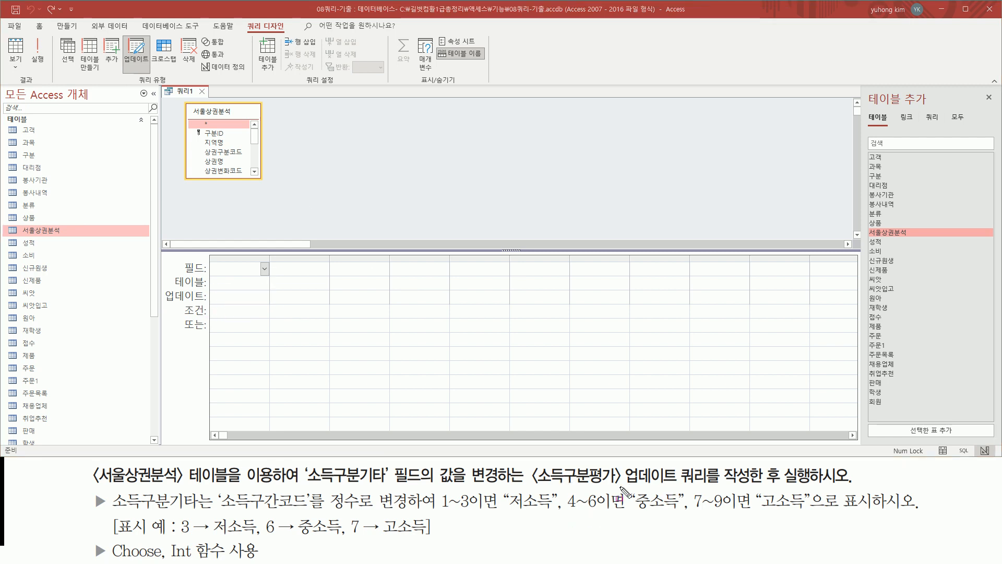
drag(624, 483, 710, 484)
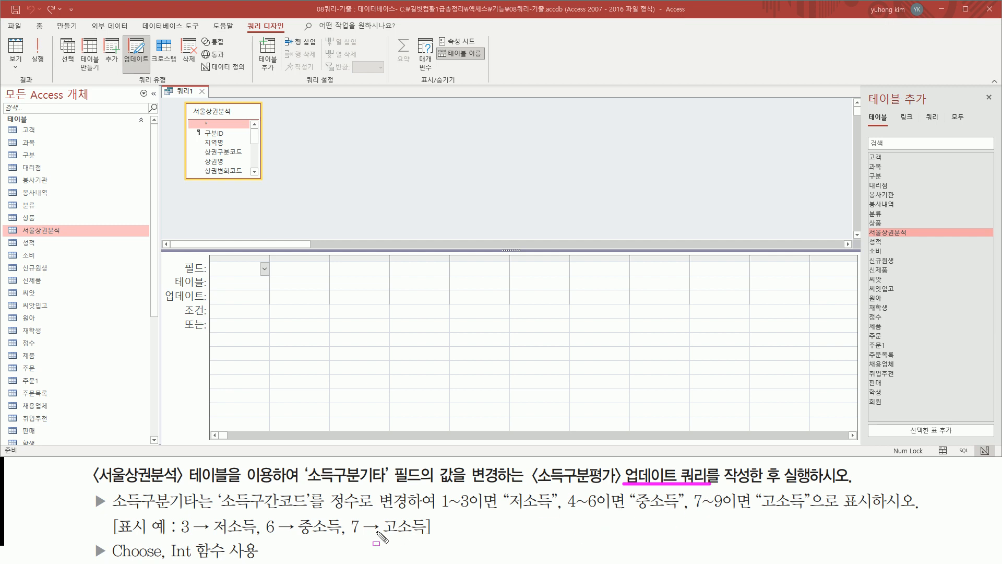
mouse_move(107, 486)
mouse_down()
mouse_move(120, 511)
mouse_move(202, 515)
mouse_up()
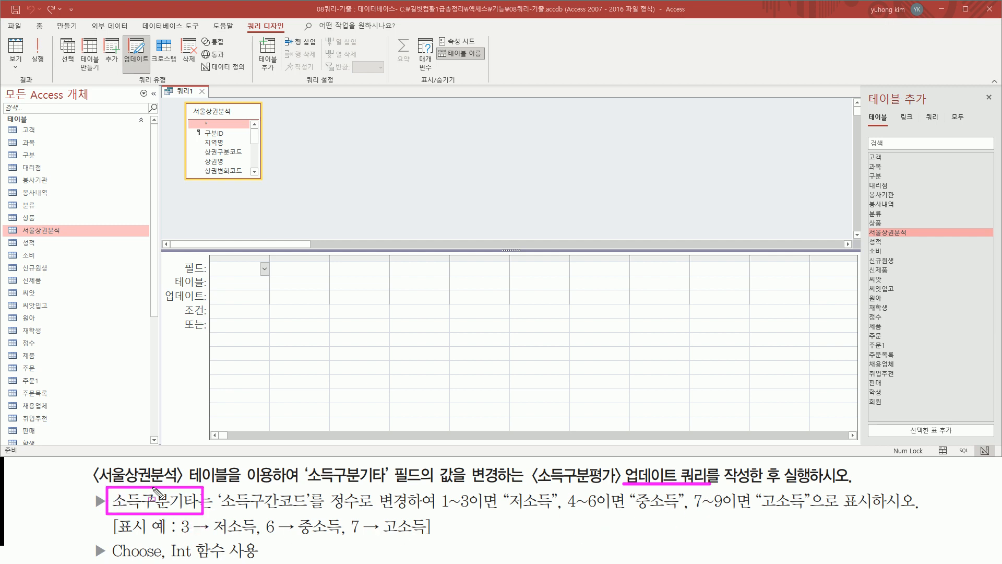
drag(505, 514, 549, 515)
drag(629, 515, 670, 516)
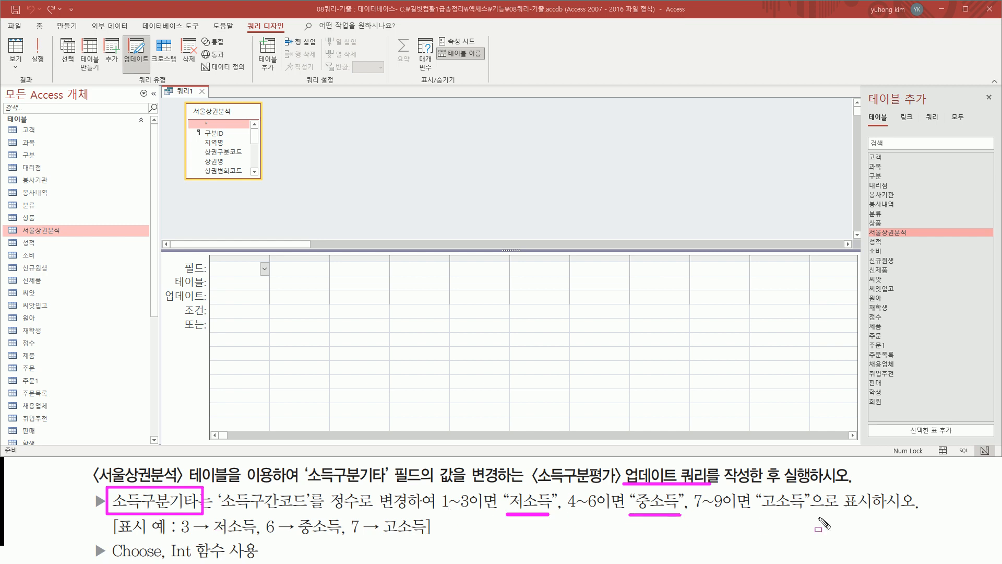
drag(761, 514, 815, 515)
drag(207, 262, 270, 277)
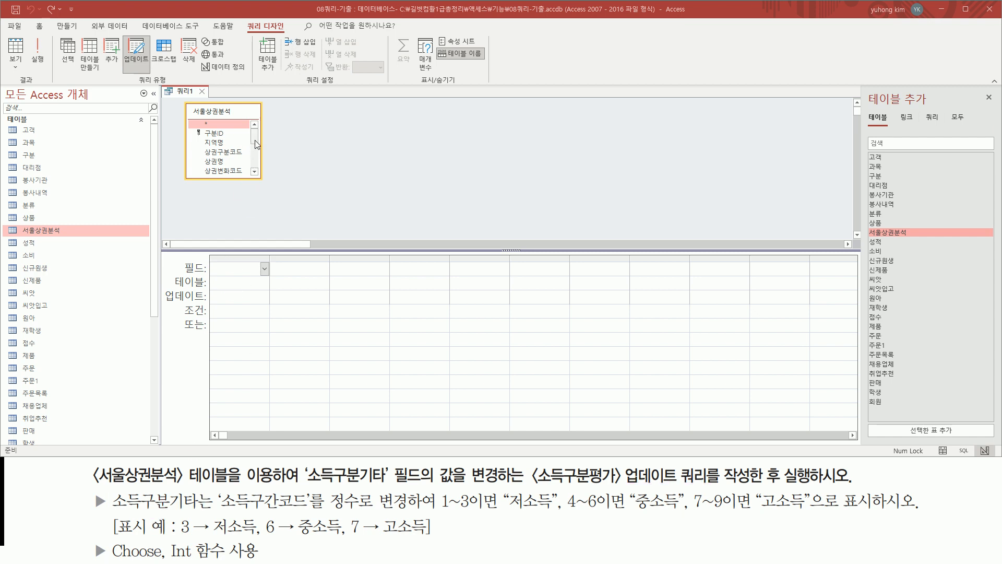
Add the 소득구분기타 field from 서울상권분석 to the update query's design grid and widen its column
drag(255, 136, 255, 169)
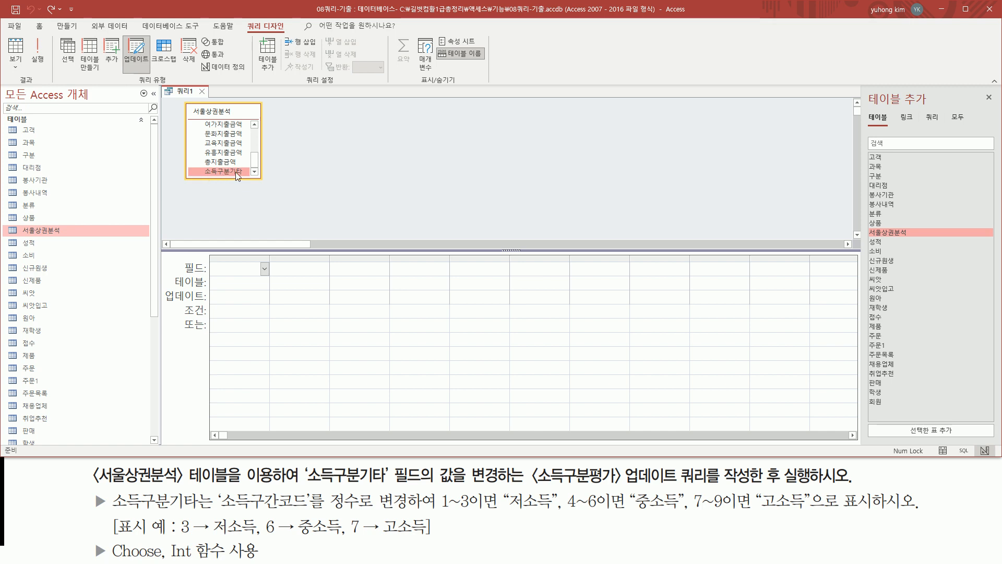
double_click(236, 171)
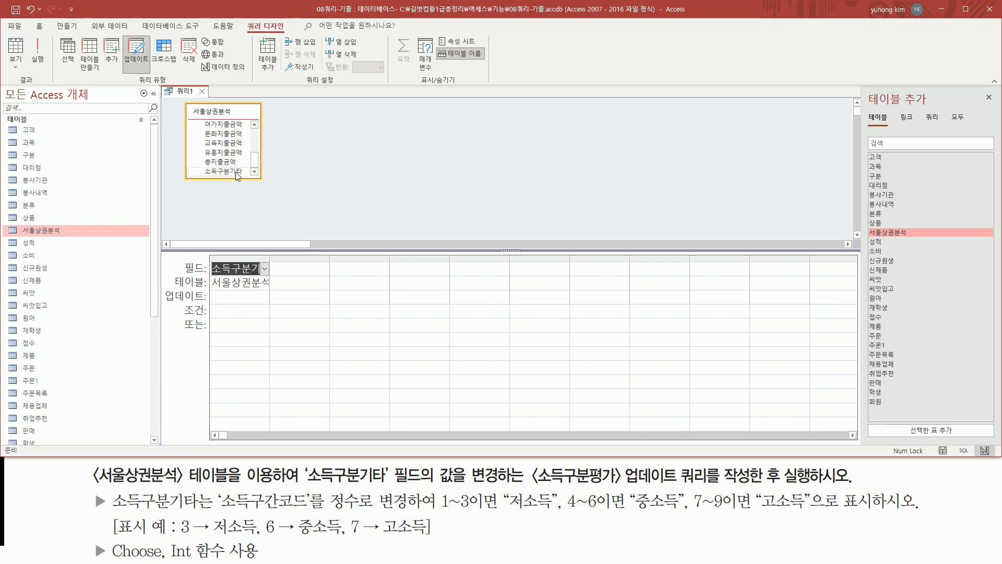
drag(271, 259, 395, 259)
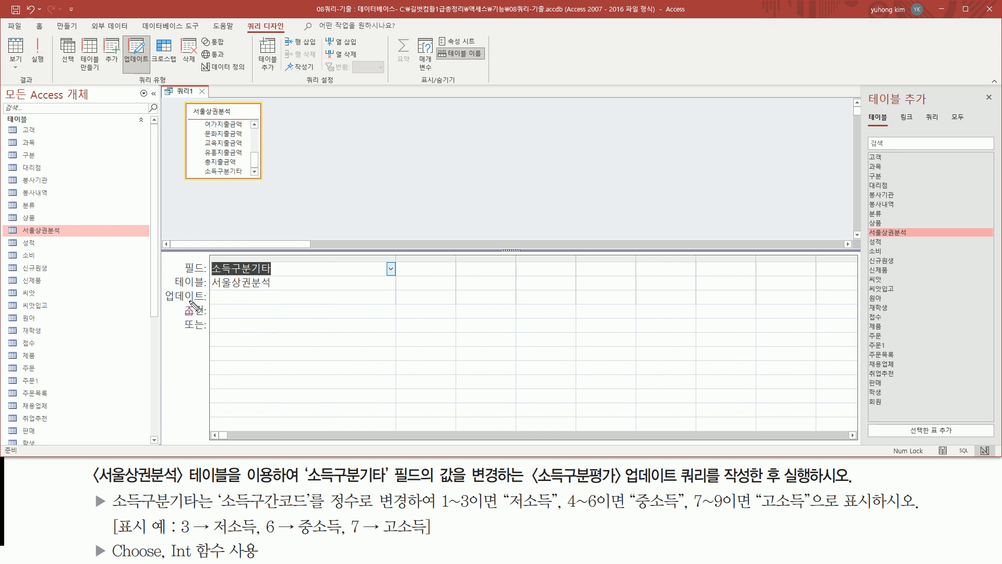
drag(172, 287, 276, 286)
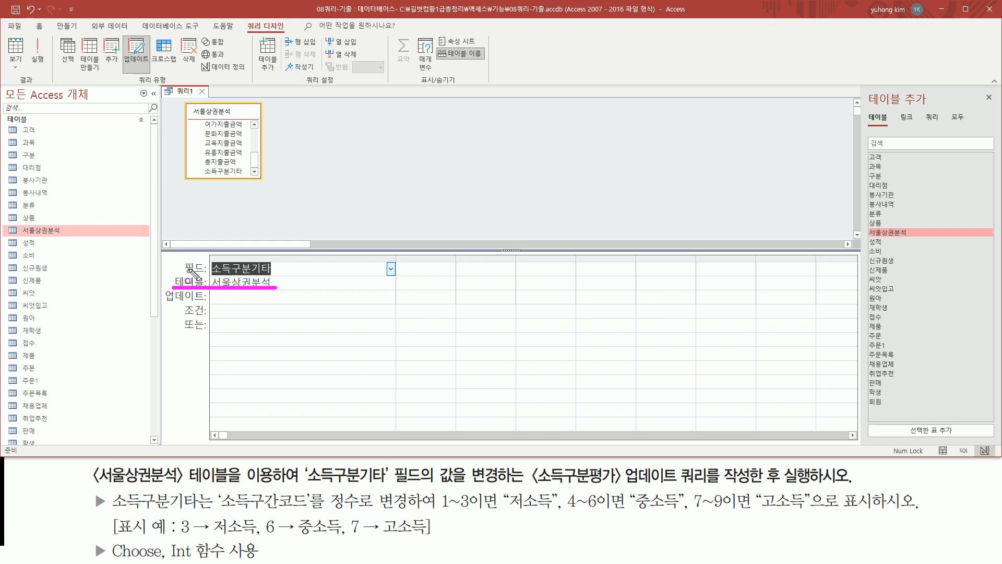
drag(181, 254, 277, 273)
drag(161, 303, 391, 303)
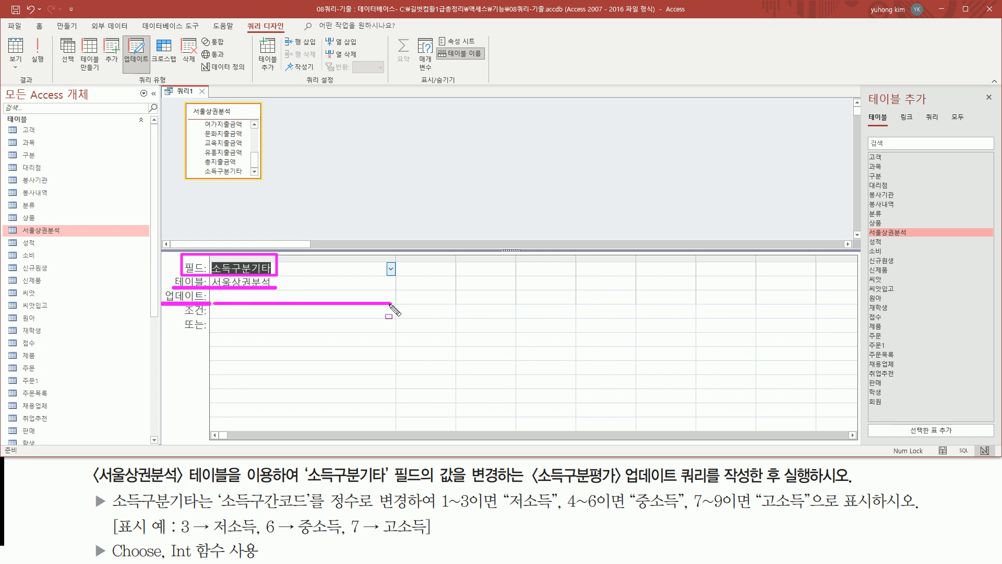
drag(109, 537, 259, 560)
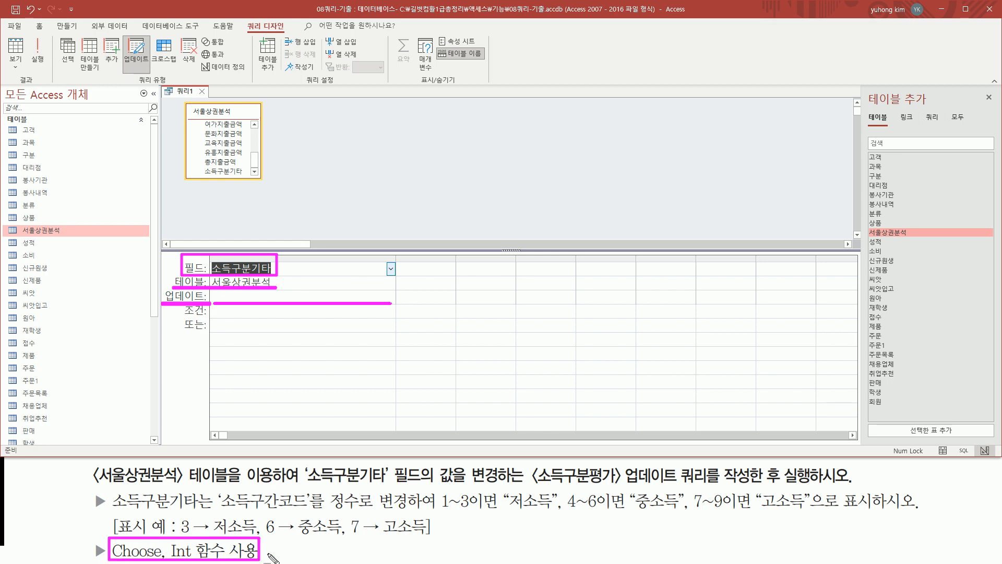
key(Escape)
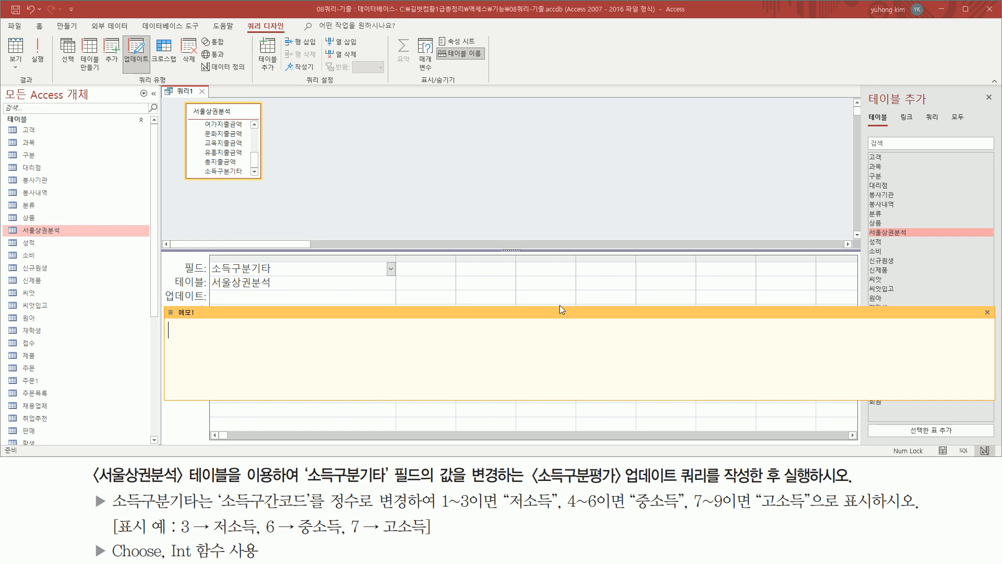
Write the Choose syntax line choose( 인수, 첫번째, 두번째, 세번째 ...... ) in the memo note
text(choose( 인수, 첫번째)
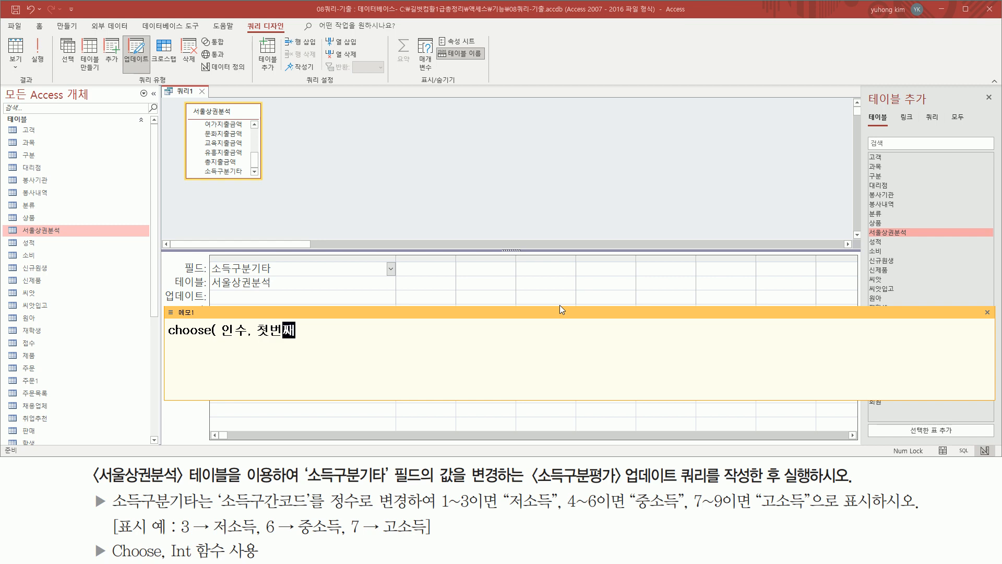
text(, 두번째,)
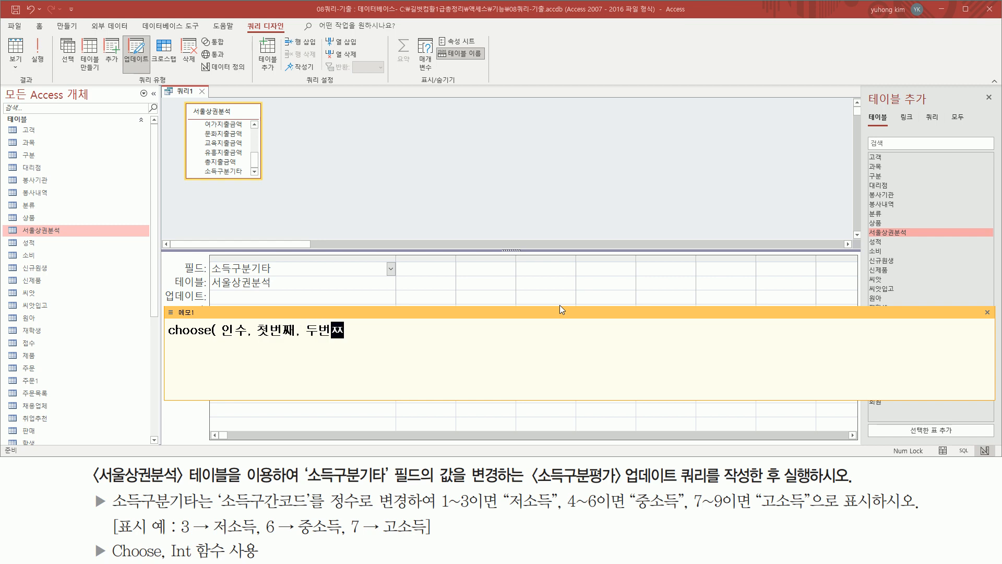
text( 세번째)
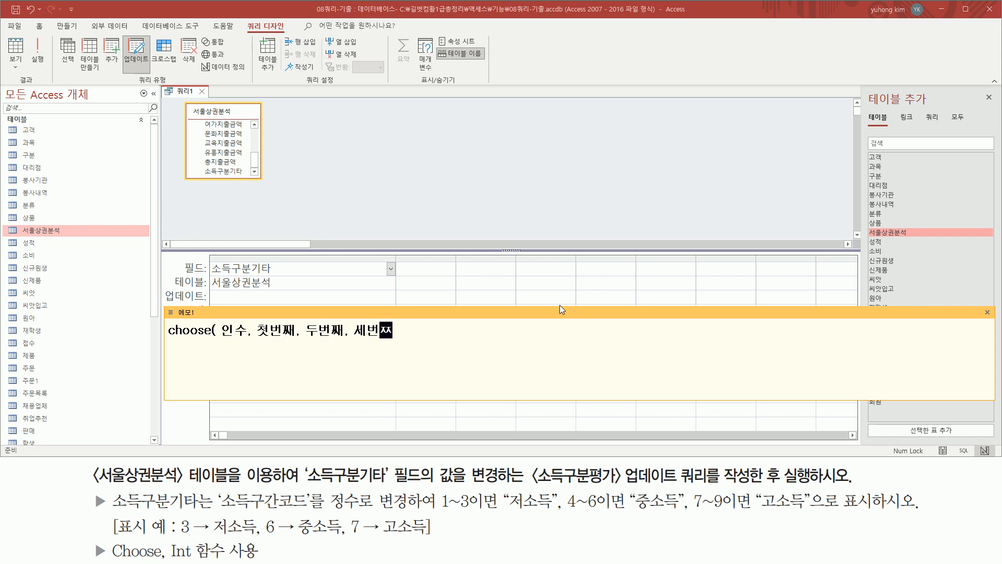
text( ......  ))
Add the sample expression choose( 1 , "a","b","c" ) on the memo's second line
key(Return)
text(choos)
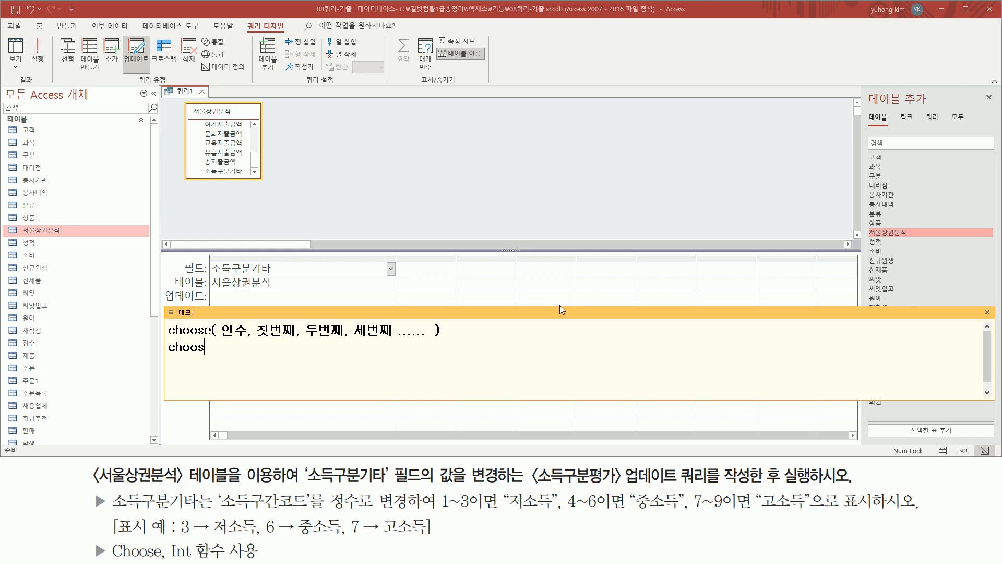
text(e( 1 , "a","b","c")
drag(166, 357, 321, 358)
mouse_move(219, 356)
mouse_down()
mouse_move(231, 337)
mouse_move(233, 357)
mouse_up()
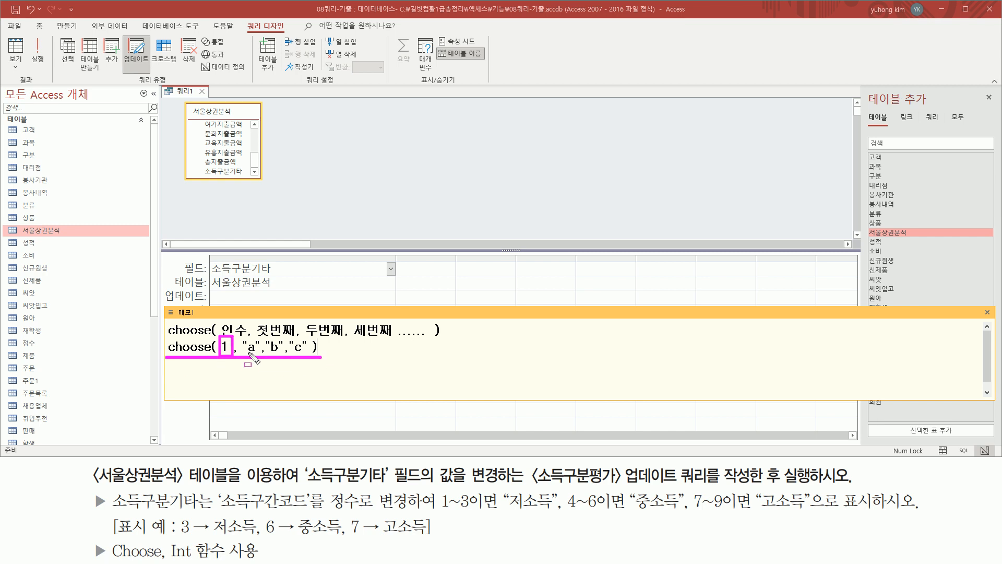
key(Escape)
key(ctrl+shift+d)
drag(243, 355, 308, 356)
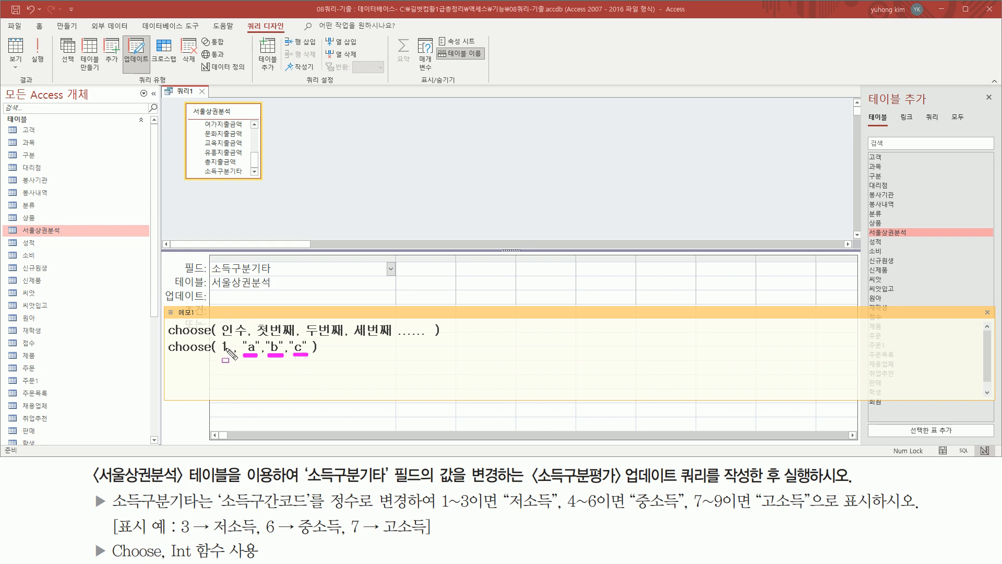
drag(222, 338, 230, 358)
drag(169, 356, 206, 356)
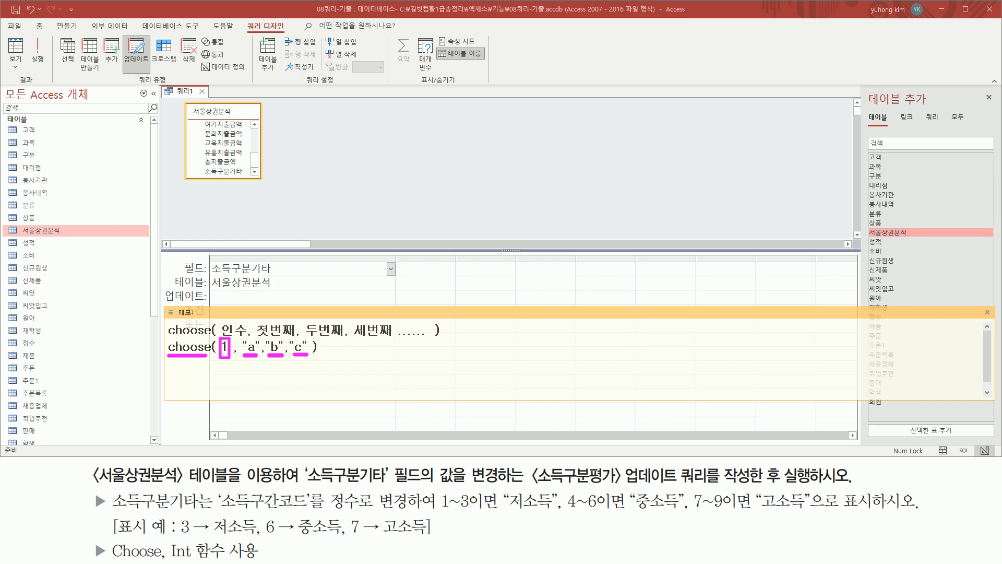
Change the index argument of the sample Choose expression in the memo to 2
key(Escape)
double_click(224, 347)
text(2)
key(ctrl+2)
mouse_move(219, 354)
mouse_down()
mouse_move(314, 355)
mouse_move(269, 353)
mouse_move(280, 354)
mouse_up()
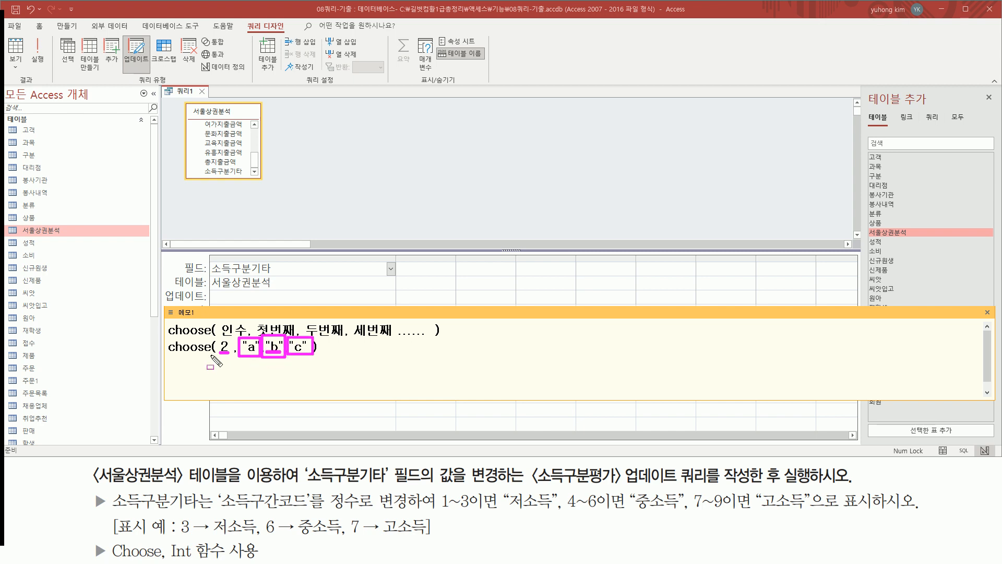
drag(219, 339, 229, 355)
key(Escape)
Start a third memo line with choose( and enter the field reference [소득구간코드] as its argument
key(Return)
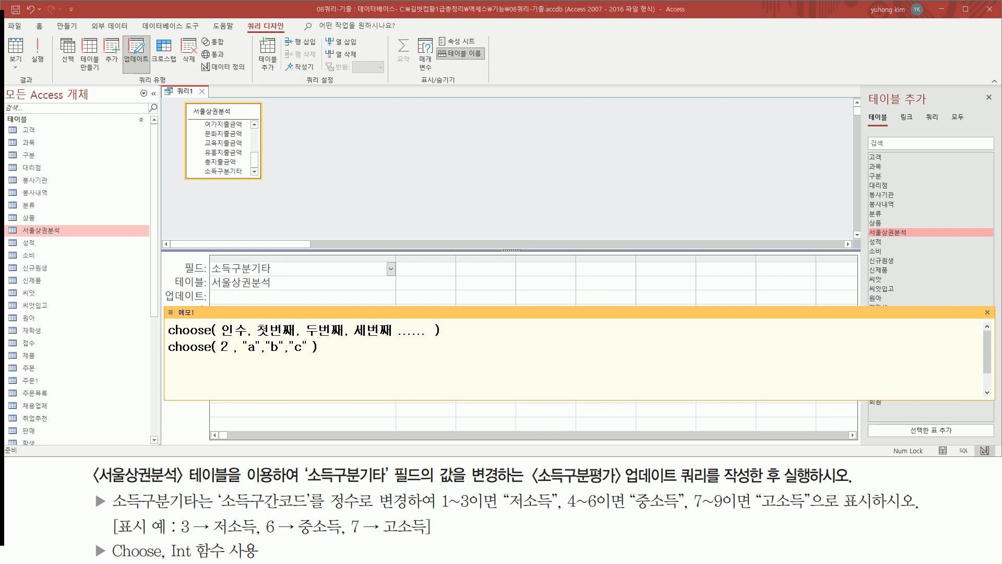
text(choose()
mouse_move(218, 491)
mouse_down()
mouse_move(237, 515)
mouse_move(406, 511)
mouse_up()
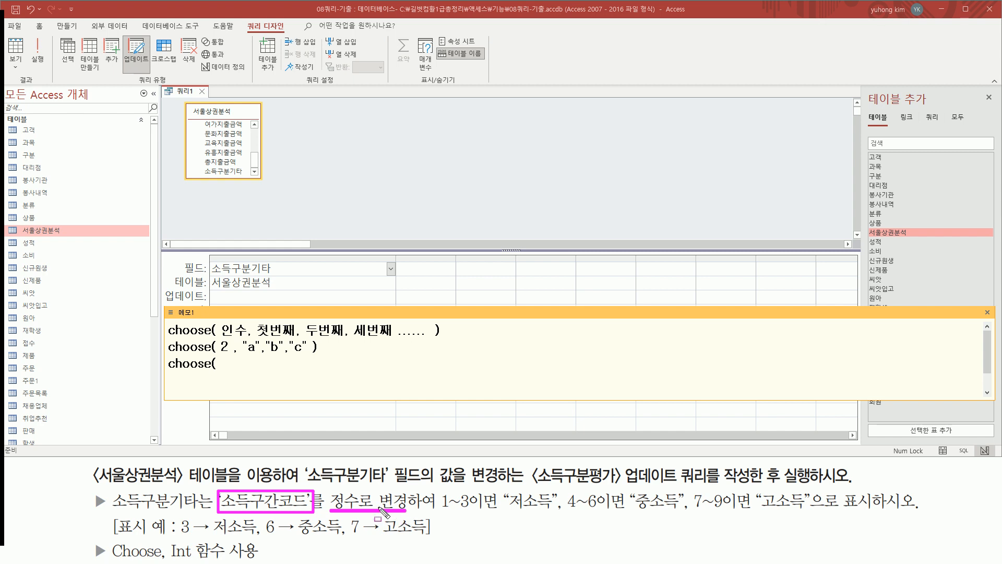
key(Escape)
click(239, 364)
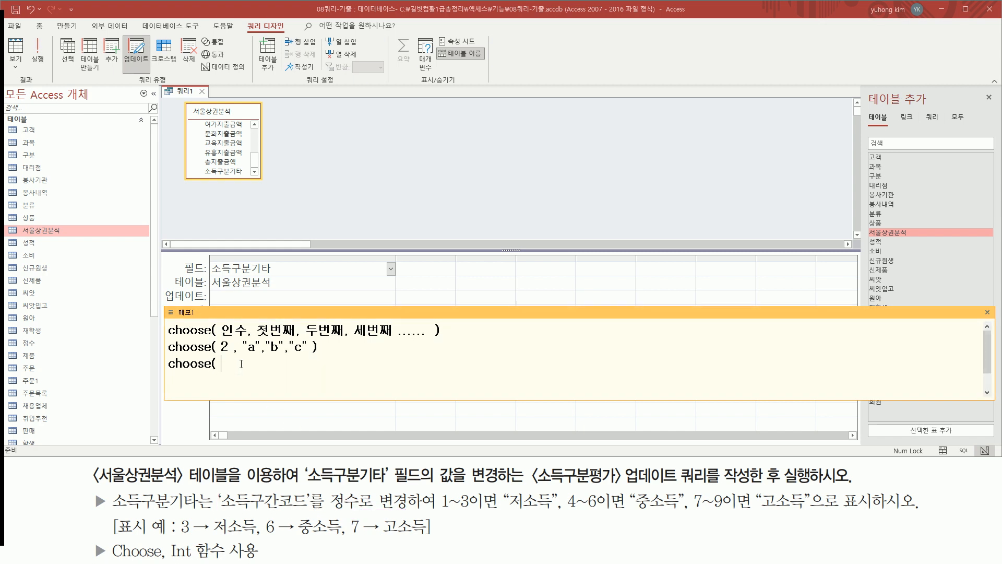
text([t)
key(BackSpace)
key(Hangul)
text(소드)
text(득구간코드)
Wrap [소득구간코드] in the Int function so the memo line reads choose( int( [소득구간코드] )
drag(218, 509, 413, 515)
key(Escape)
click(222, 364)
text(int()
drag(244, 371, 335, 371)
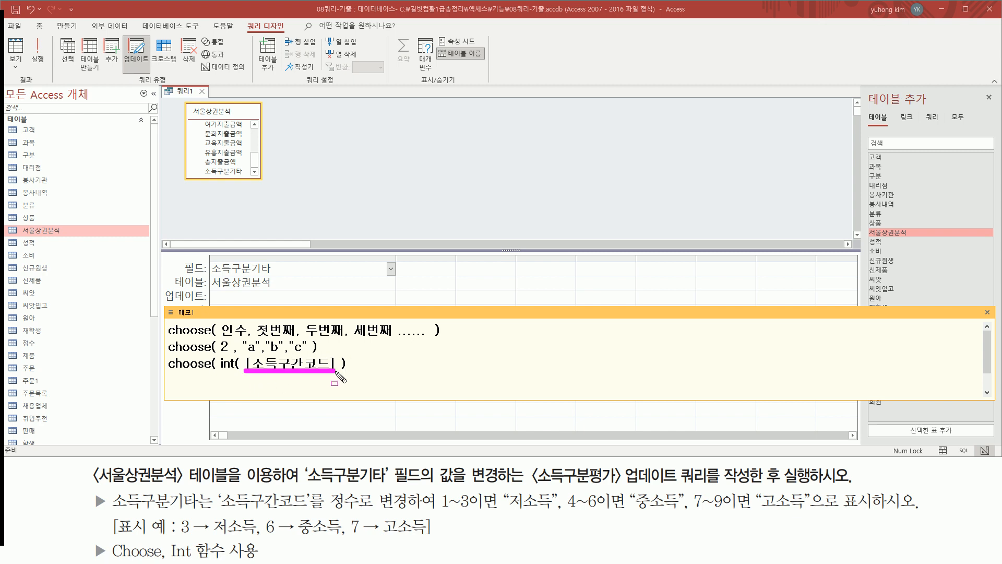
drag(214, 351, 352, 375)
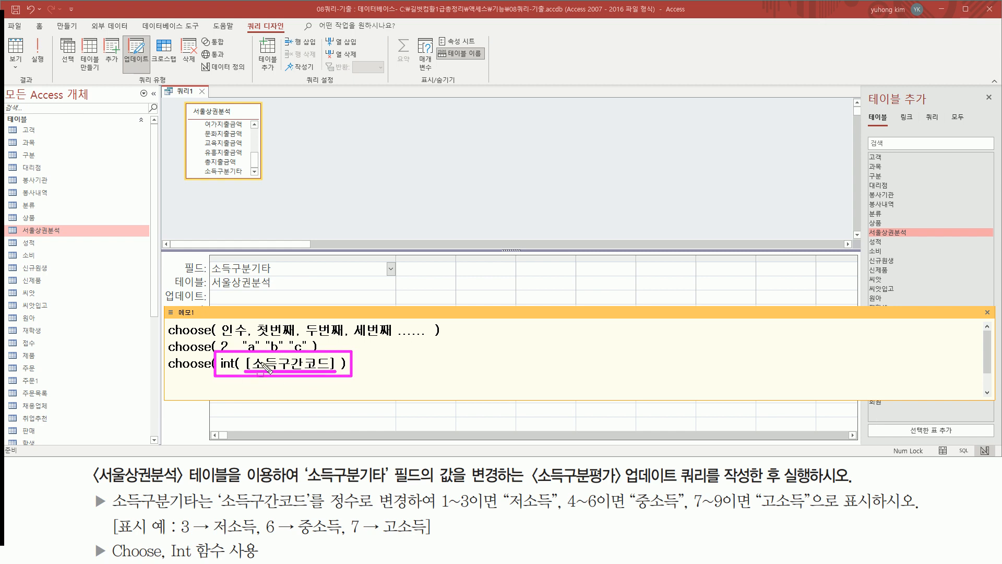
key(Escape)
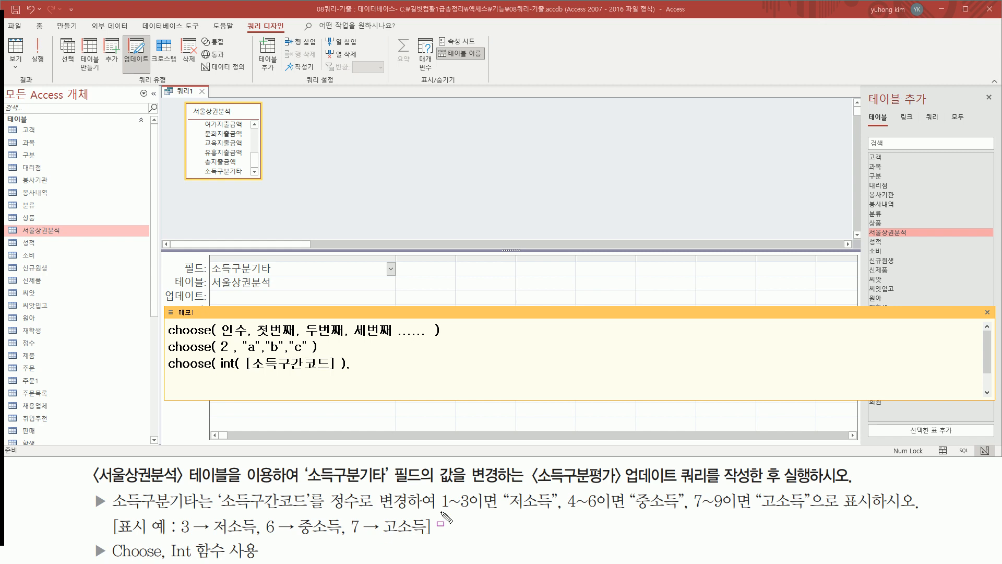
Enter "저소득" as the first choice in the memo's Choose expression, followed by a comma
mouse_move(439, 512)
mouse_down()
mouse_move(567, 513)
mouse_move(555, 513)
mouse_up()
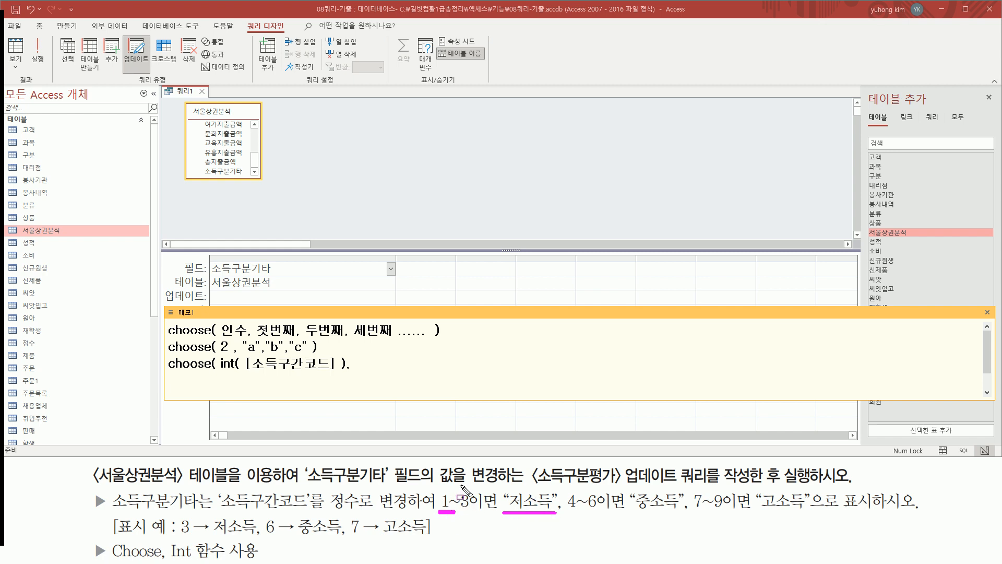
click(405, 370)
text(")
text(저소)
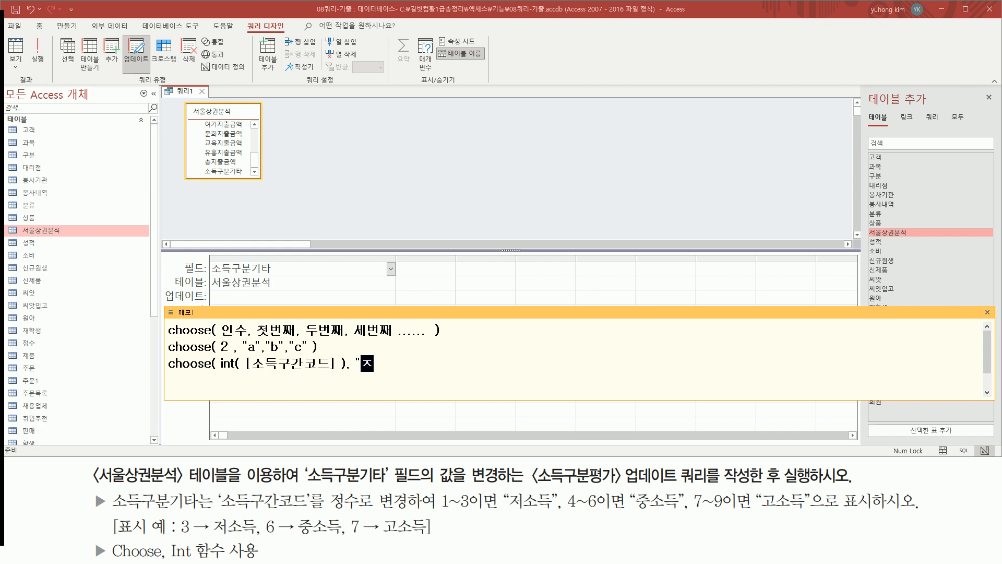
text(득",)
Copy "저소득" and repeat it as the second and third choices of the Choose expression
drag(356, 362, 404, 361)
key(shift+Left)
key(ctrl+c)
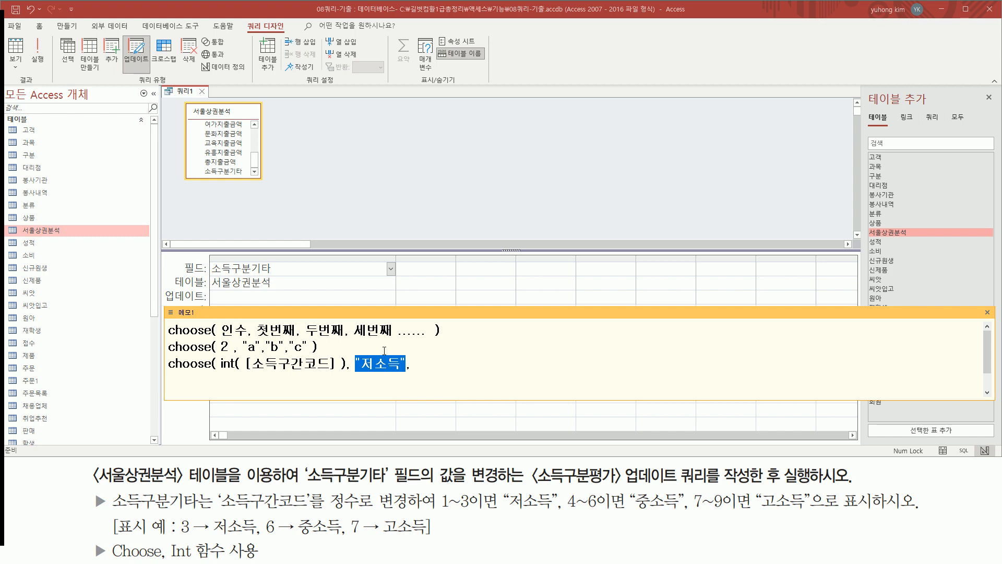
click(421, 363)
drag(221, 364, 402, 364)
click(419, 367)
key(ctrl+v)
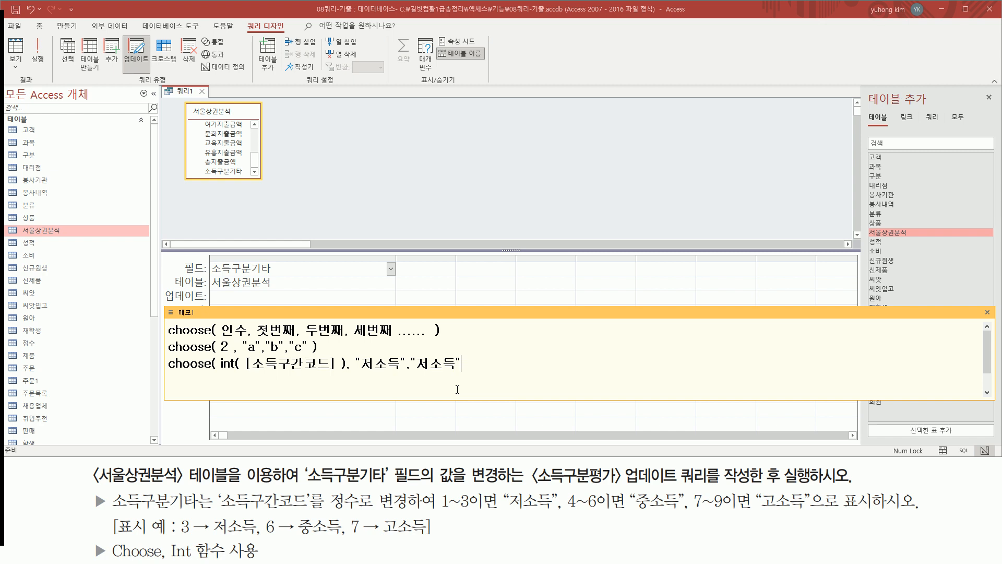
key(ctrl+v)
mouse_move(219, 371)
mouse_down()
mouse_move(345, 373)
mouse_move(348, 359)
mouse_up()
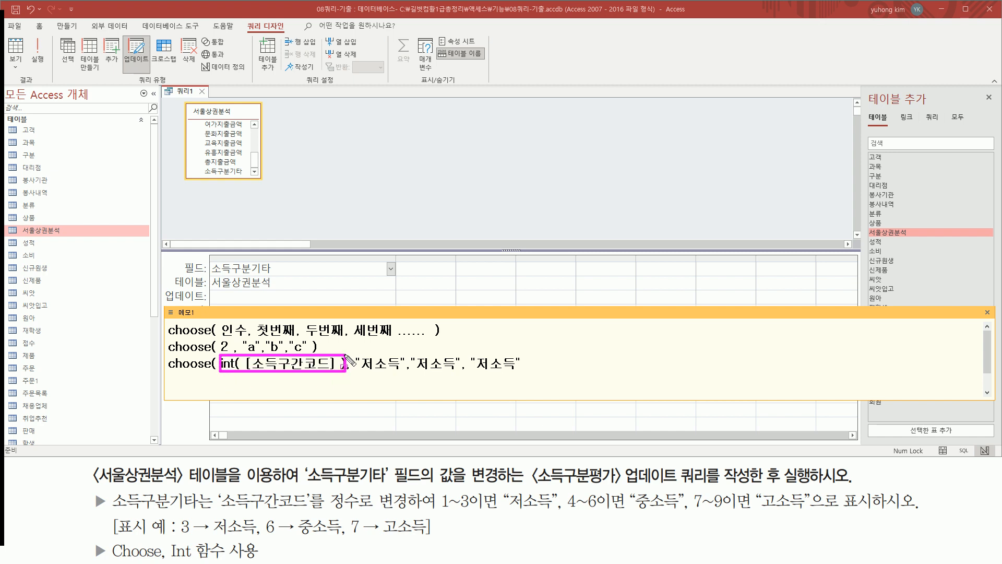
drag(370, 374, 520, 374)
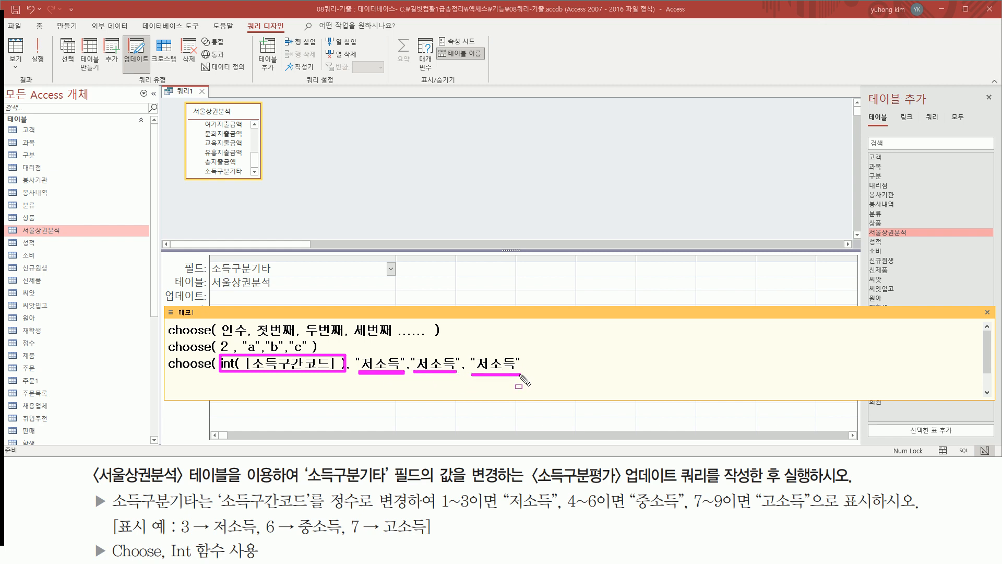
drag(564, 513, 690, 517)
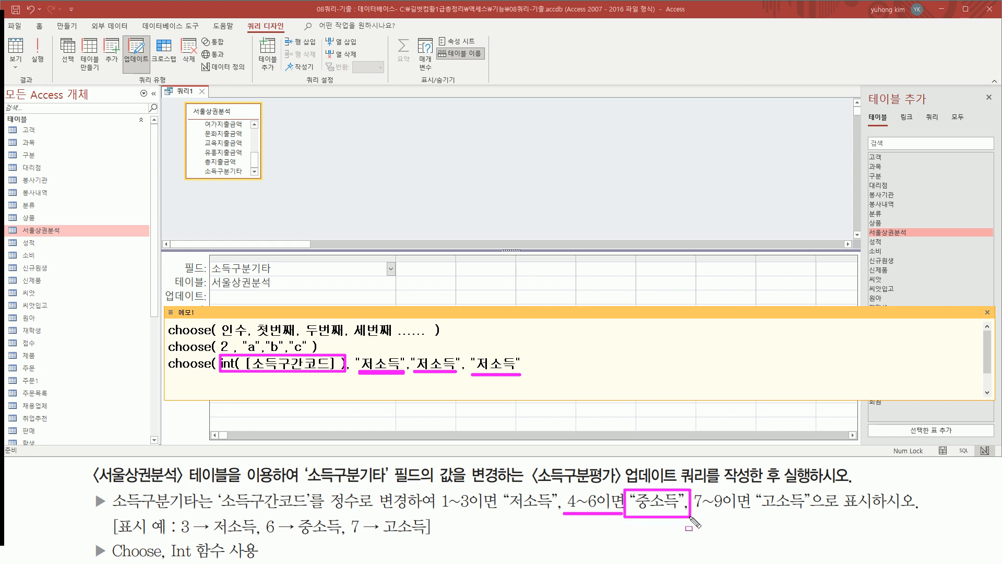
key(Escape)
Add "중소득" as the fourth choice of the memo's Choose expression
click(537, 365)
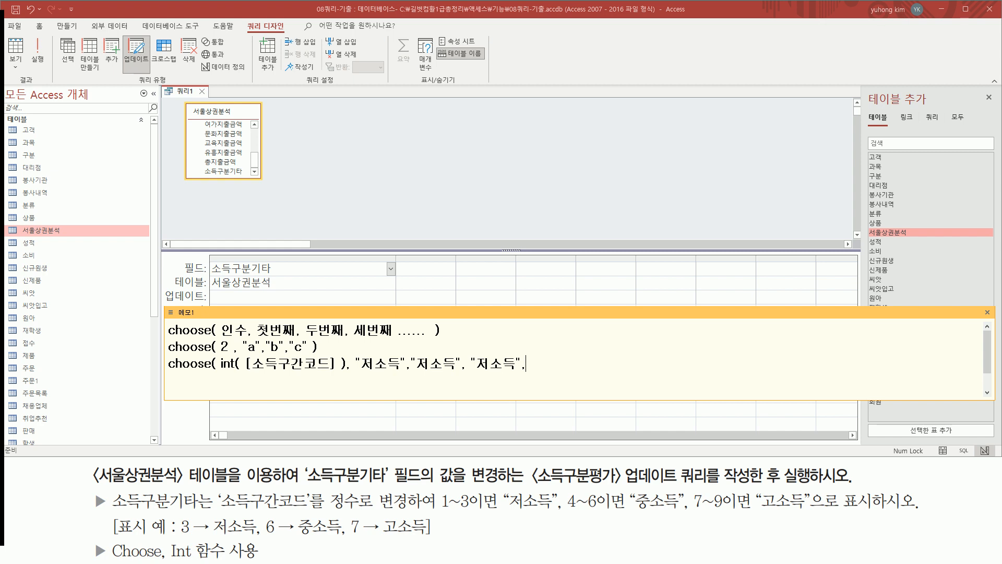
text("저소득")
key(Delete)
text(wnd)
key(BackSpace)
key(BackSpace)
key(BackSpace)
text(중)
Copy "중소득" and repeat it as the fifth and sixth choices of the Choose expression
key(shift+End)
key(ctrl+c)
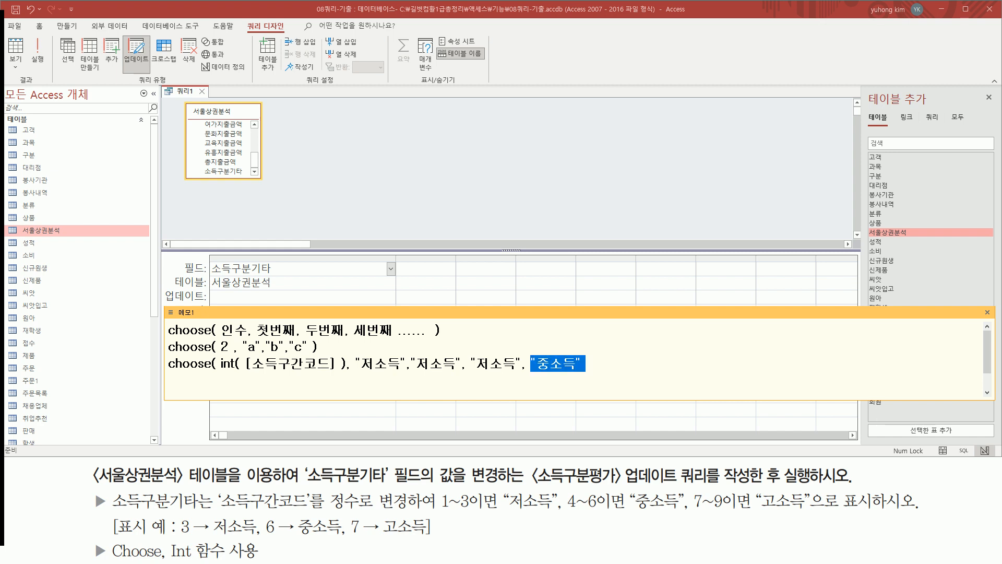
key(End)
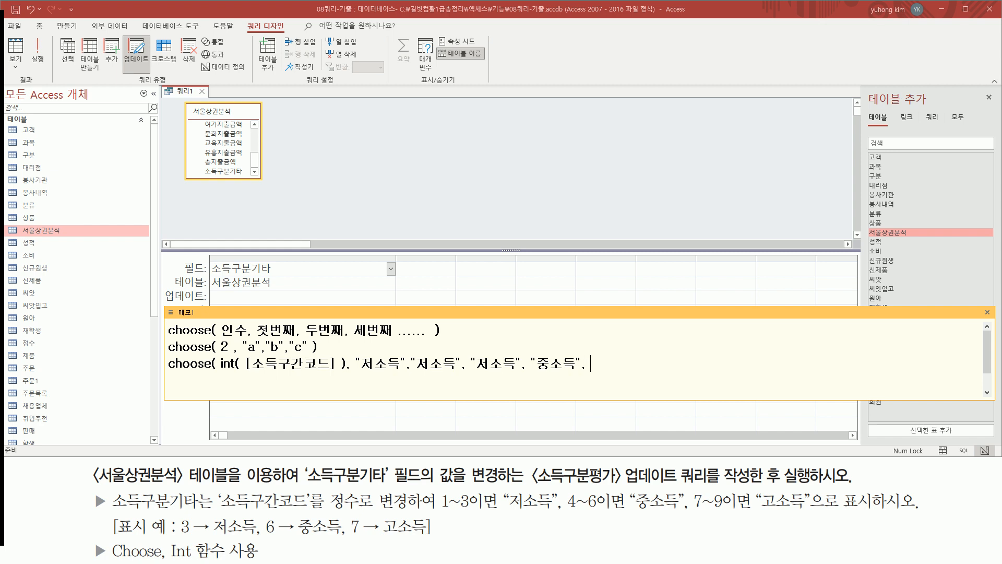
key(ctrl+v)
key(Return)
key(ctrl+v)
key(Return)
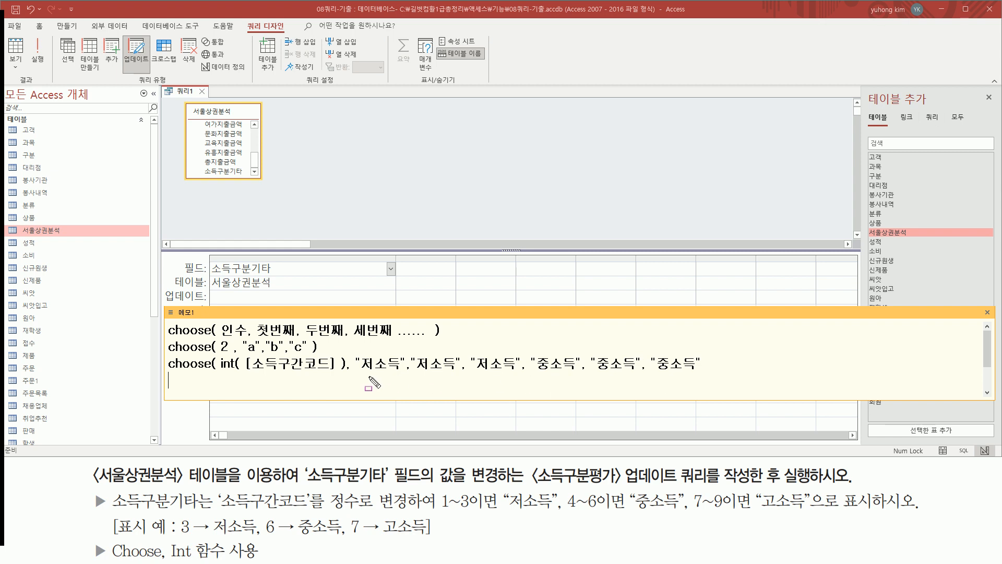
drag(692, 509, 810, 516)
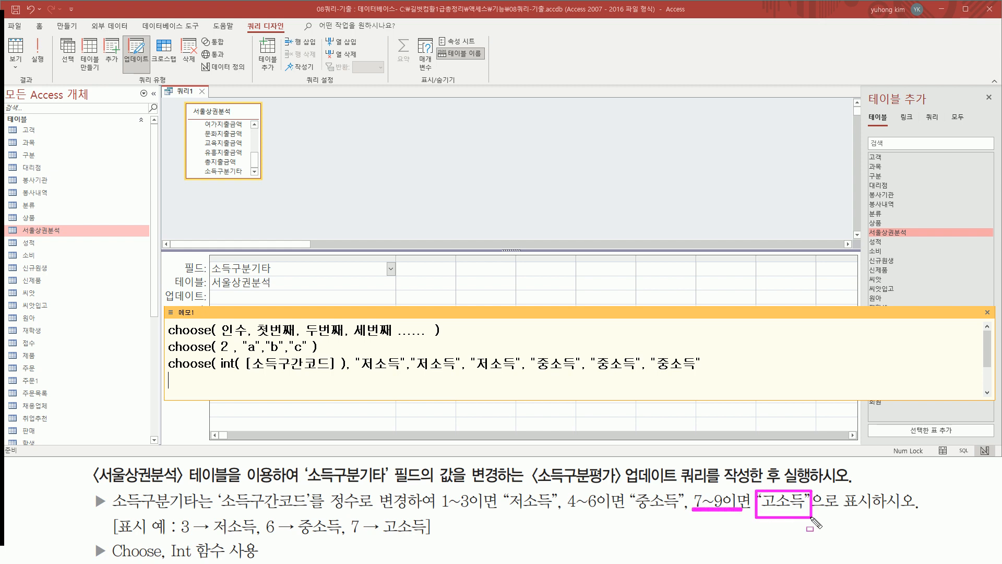
Add "고소득" as the seventh choice of the memo's Choose expression
key(Escape)
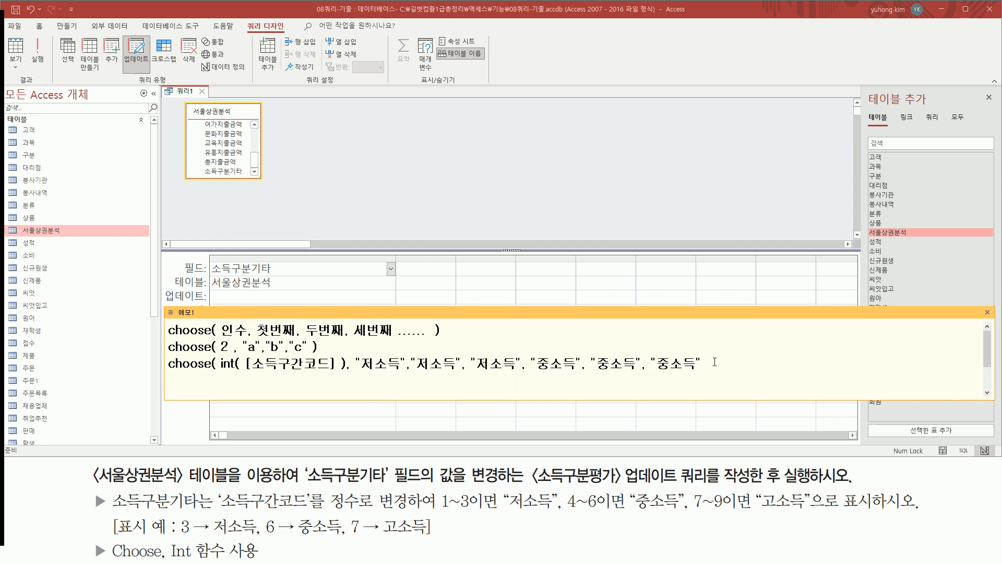
key(ctrl+v)
key(Delete)
key(Delete)
key(Delete)
text(고소득)
Copy "고소득", repeat it as the eighth and ninth choices, and close the Choose expression with a parenthesis
key(shift+End)
key(End)
key(shift+Left)
key(shift+Left)
key(shift+Left)
key(shift+Left)
key(ctrl+c)
key(End)
text(,)
key(ctrl+v)
key(ctrl+v)
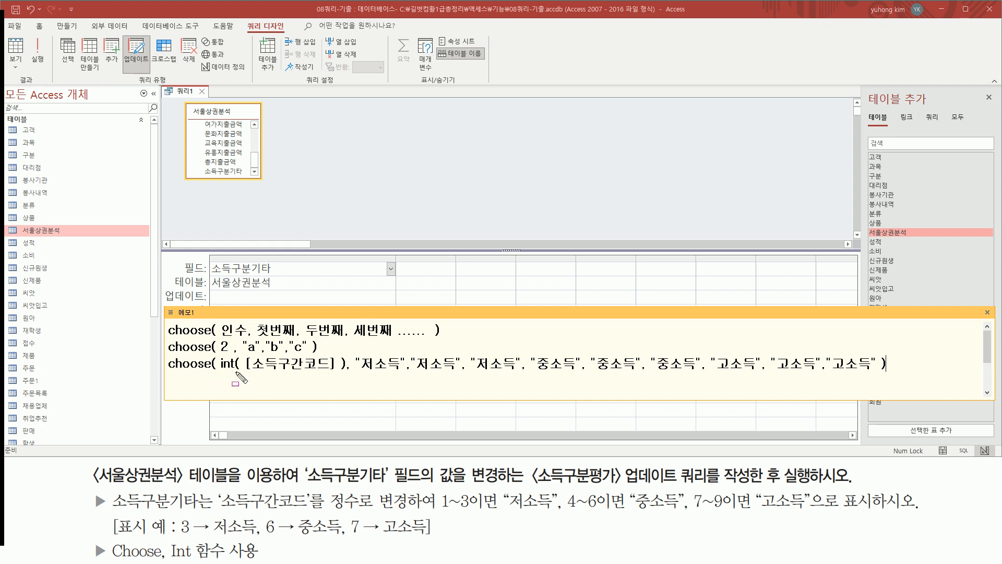
mouse_move(249, 374)
mouse_down()
mouse_move(325, 373)
mouse_move(336, 371)
mouse_move(335, 355)
mouse_up()
mouse_move(219, 350)
mouse_down()
mouse_move(230, 377)
mouse_move(345, 381)
mouse_up()
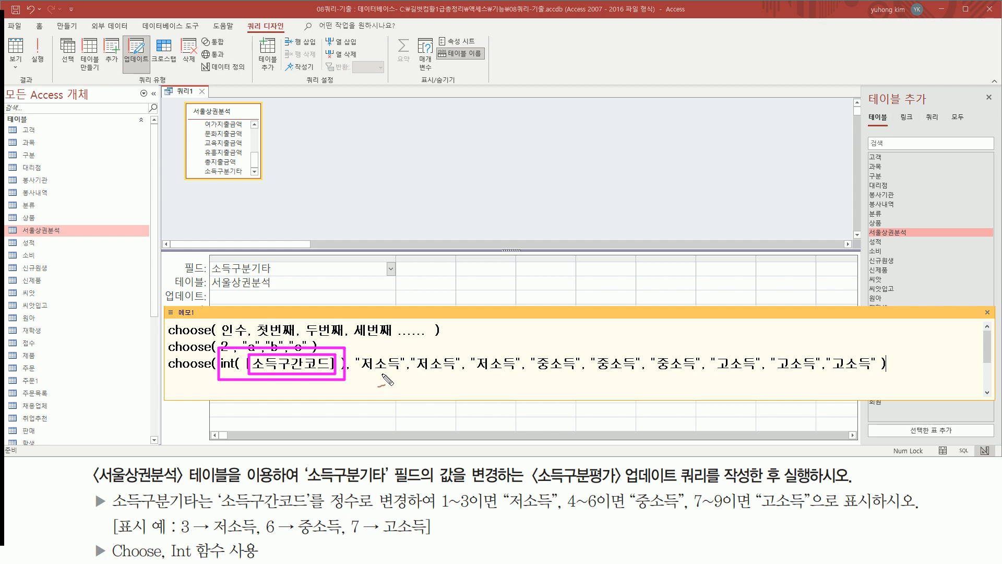
mouse_move(381, 374)
mouse_down()
mouse_move(371, 388)
mouse_move(512, 380)
mouse_up()
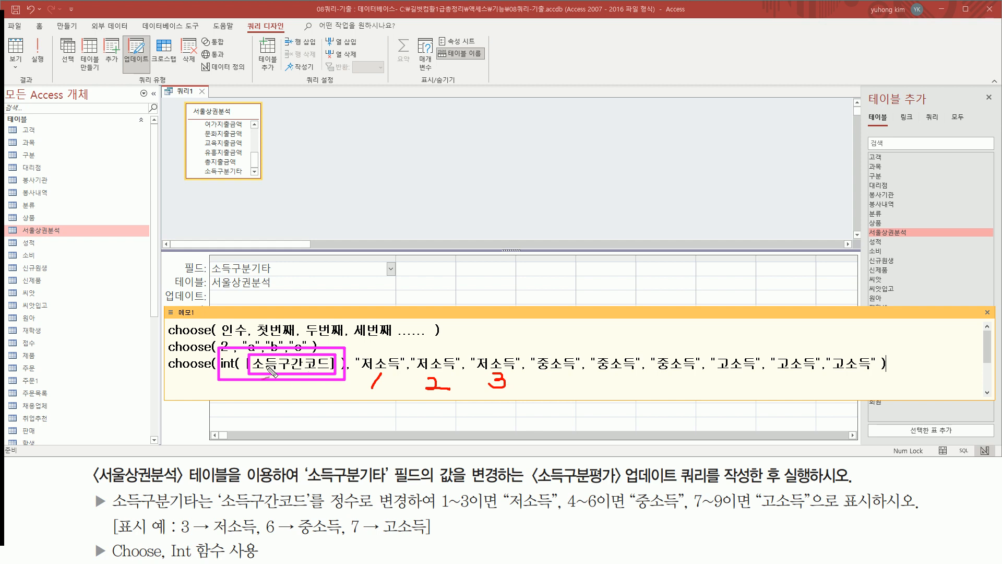
mouse_move(552, 376)
mouse_down()
mouse_move(545, 388)
mouse_move(569, 385)
mouse_move(558, 399)
mouse_up()
mouse_move(617, 376)
mouse_down()
mouse_move(610, 400)
mouse_move(632, 376)
mouse_move(674, 398)
mouse_move(745, 379)
mouse_move(739, 399)
mouse_up()
mouse_move(798, 385)
mouse_down()
mouse_move(804, 397)
mouse_move(798, 387)
mouse_move(852, 393)
mouse_move(860, 382)
mouse_move(854, 399)
mouse_up()
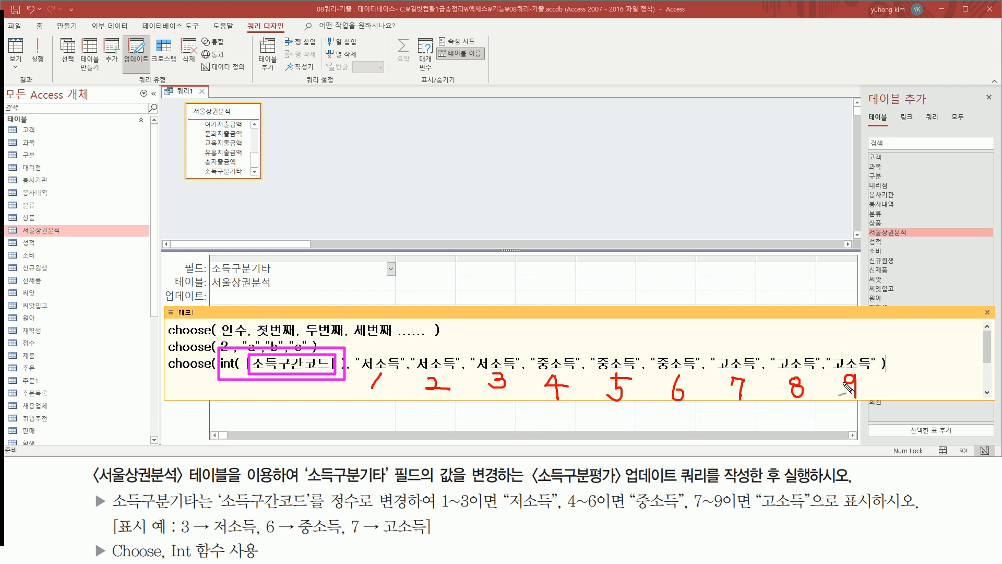
drag(441, 510, 807, 511)
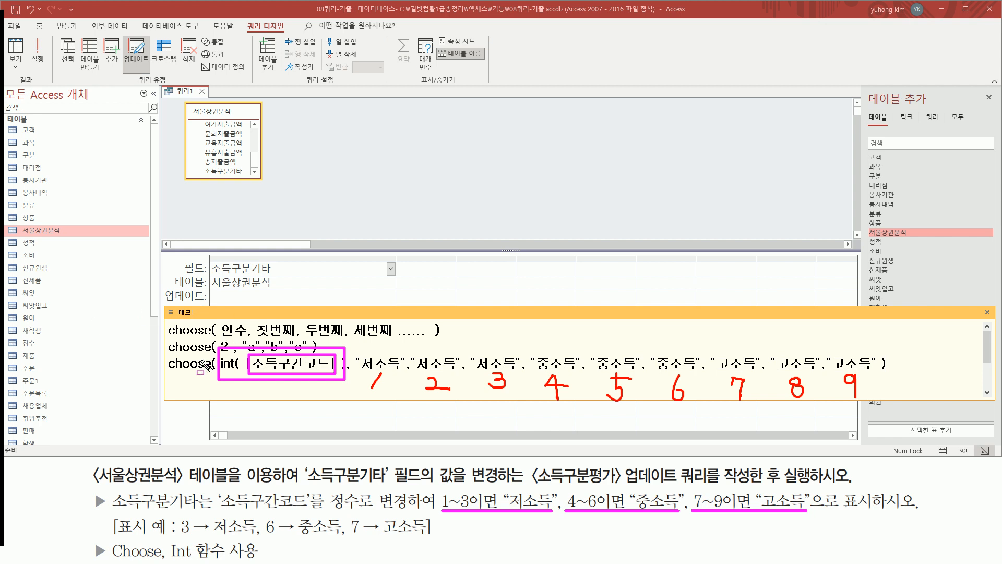
key(Escape)
Copy the completed Choose expression from the memo into the 업데이트 row of the 소득구분기타 column and widen that column to fit
triple_click(182, 364)
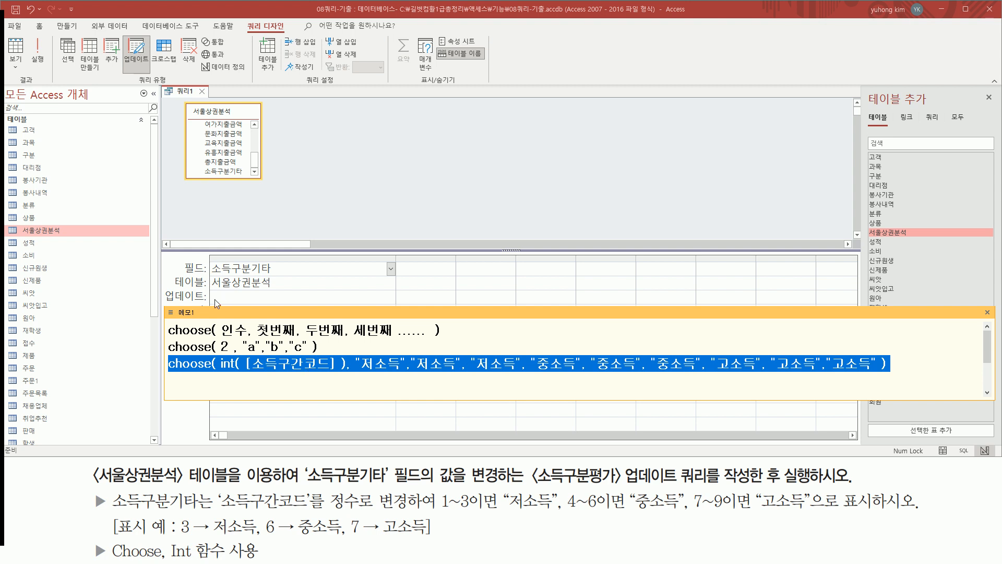
drag(162, 287, 395, 303)
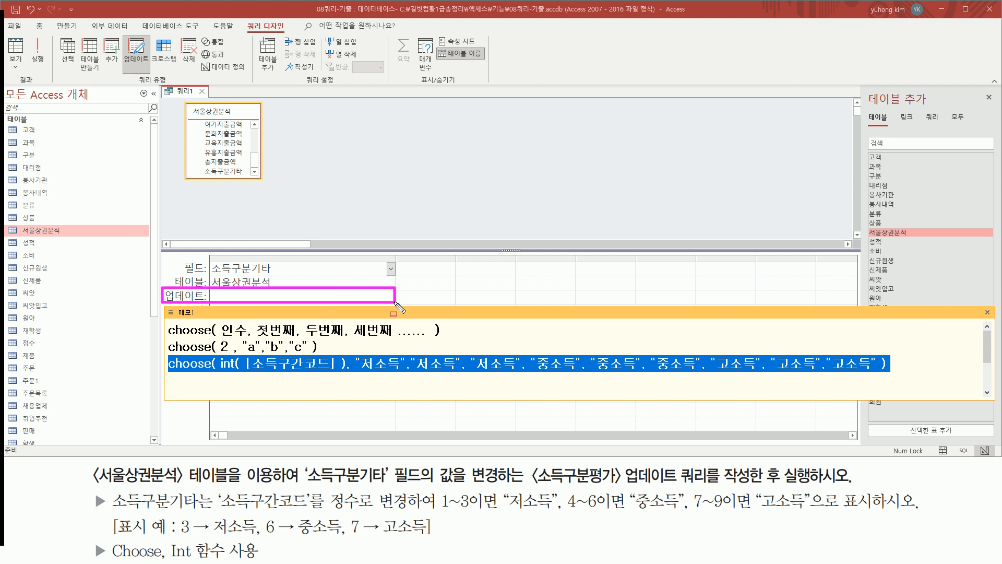
key(Escape)
click(424, 313)
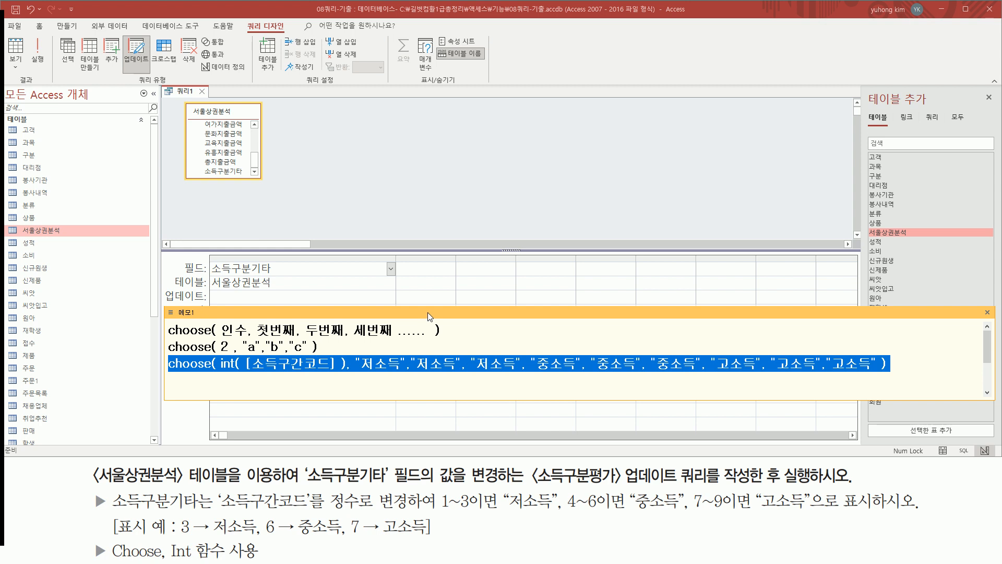
key(Escape)
click(245, 295)
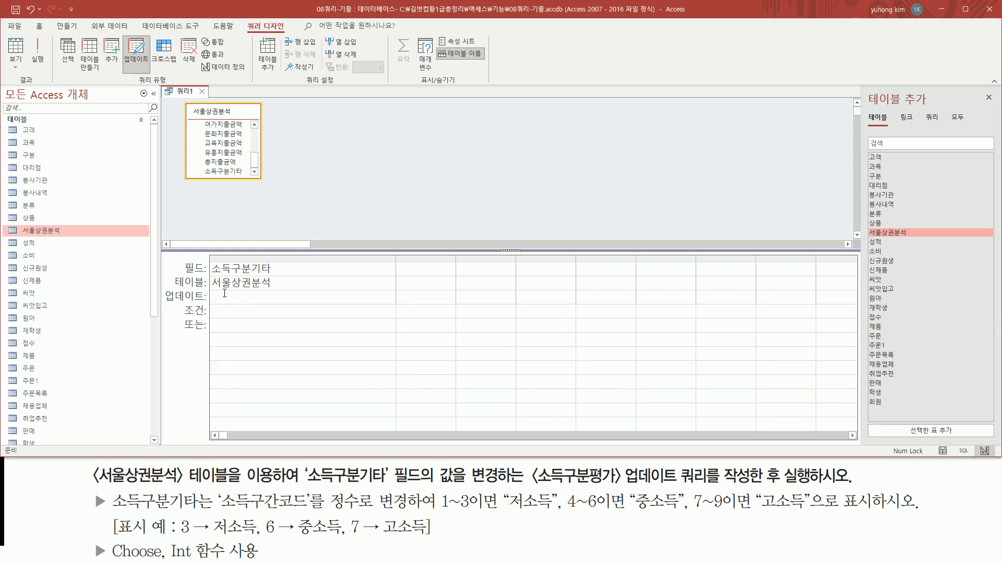
key(ctrl+v)
drag(395, 259, 777, 282)
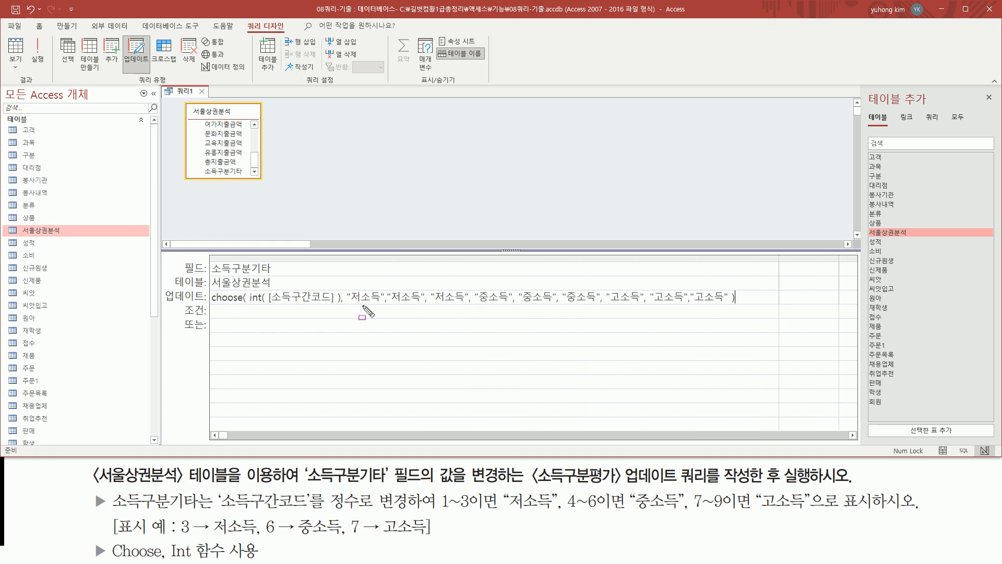
mouse_move(252, 304)
mouse_down()
mouse_move(514, 315)
mouse_move(552, 300)
mouse_move(554, 313)
mouse_up()
click(518, 286)
mouse_move(565, 285)
mouse_down()
mouse_move(580, 313)
mouse_move(607, 300)
mouse_move(624, 313)
mouse_move(642, 292)
mouse_move(692, 318)
mouse_up()
click(692, 282)
mouse_move(692, 282)
mouse_down()
mouse_move(727, 313)
mouse_move(693, 280)
mouse_up()
drag(206, 303, 241, 304)
drag(161, 306, 206, 309)
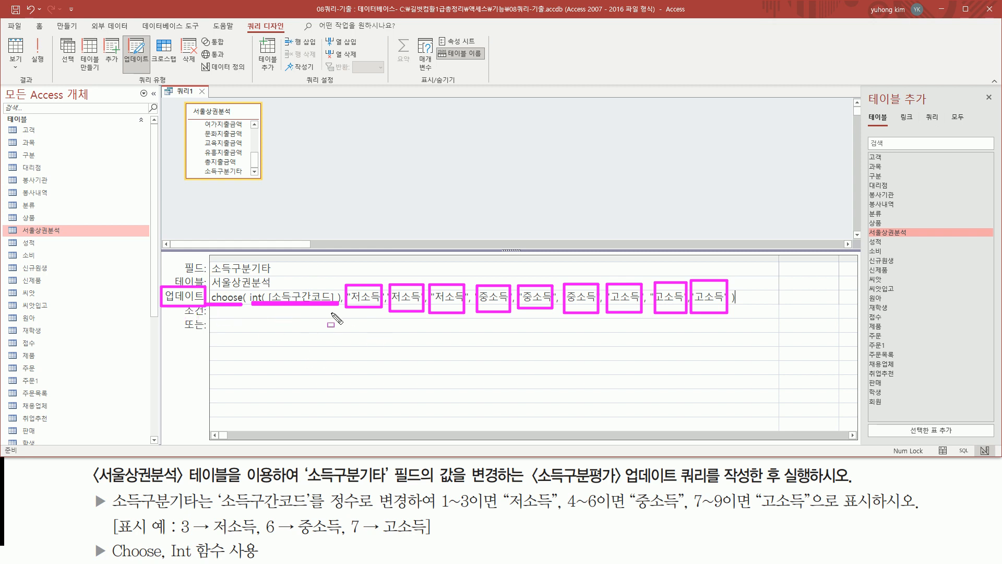
key(Escape)
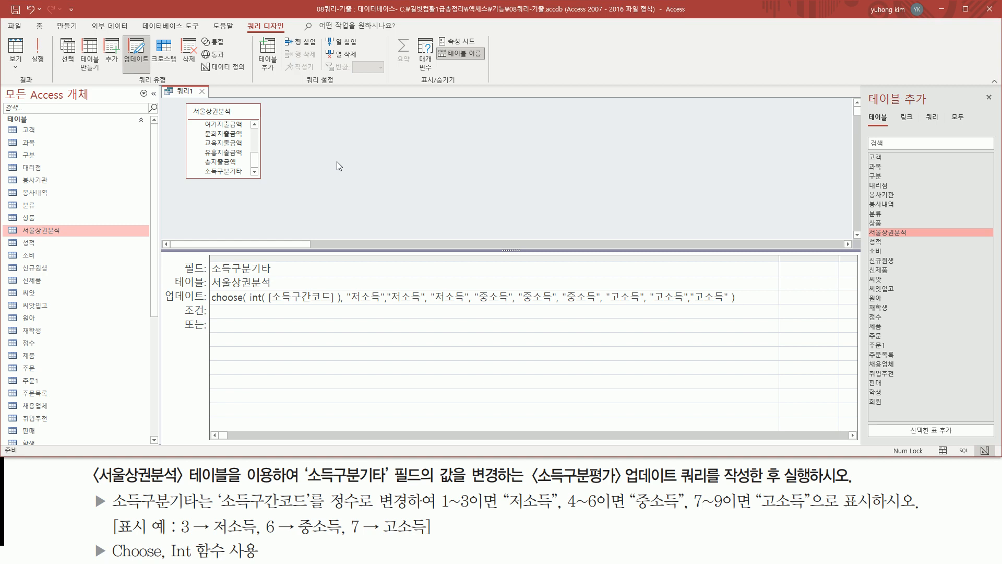
Close the update query and save it under the name 소득구분평가
drag(196, 85, 209, 98)
key(Escape)
click(201, 92)
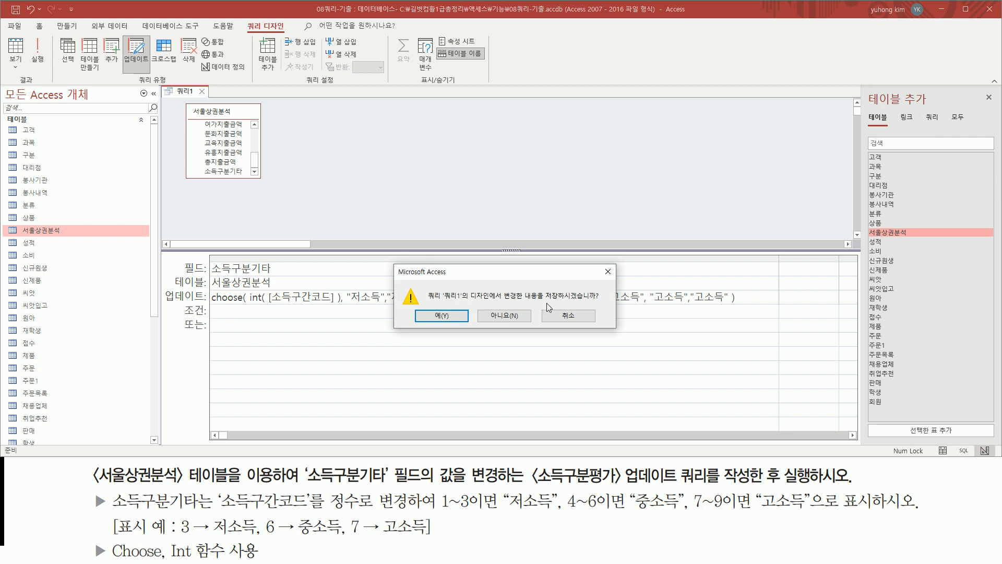
drag(543, 302, 602, 302)
drag(411, 307, 474, 328)
key(Escape)
click(442, 315)
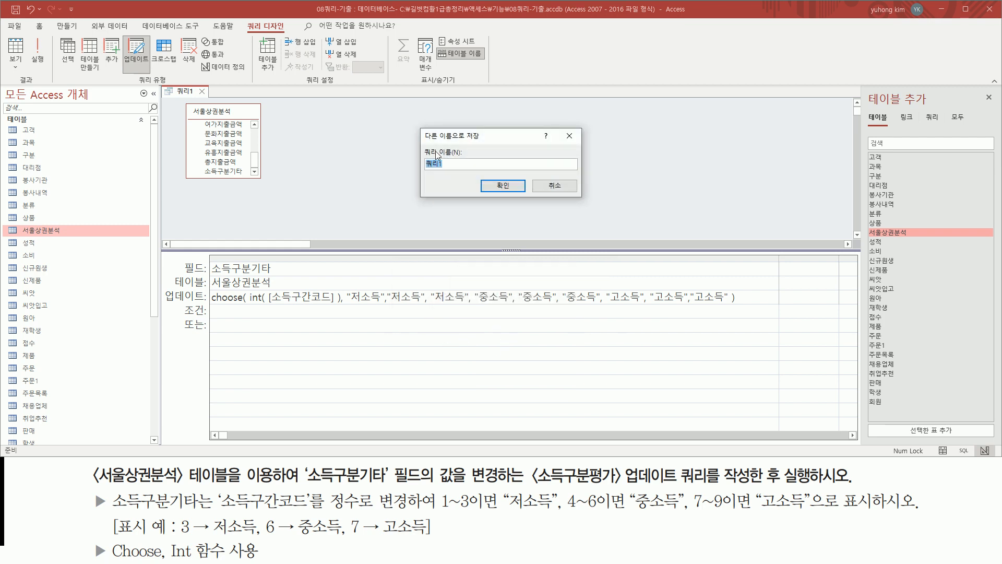
mouse_move(420, 147)
mouse_down()
mouse_move(422, 172)
mouse_move(468, 173)
mouse_up()
drag(530, 486, 752, 490)
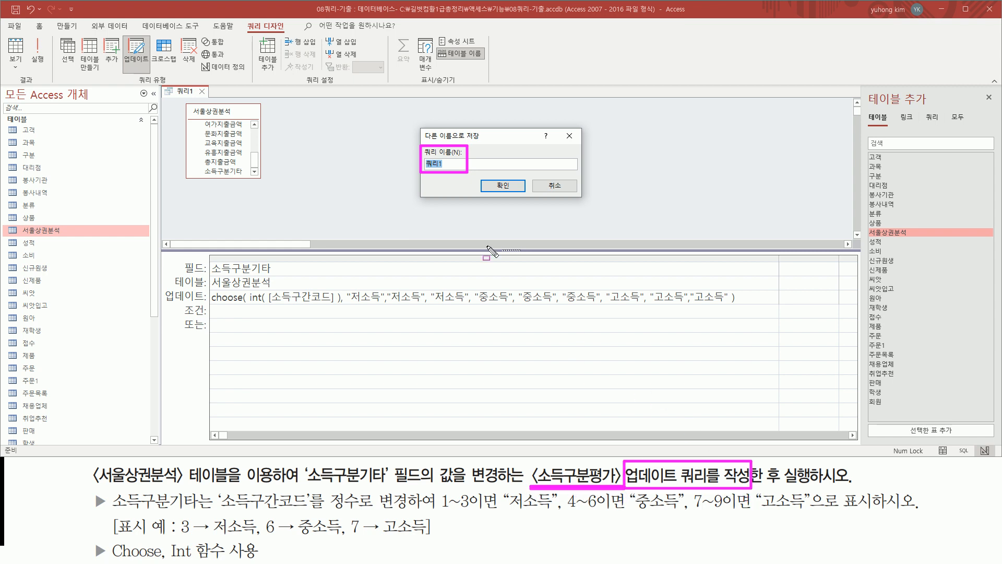
key(Escape)
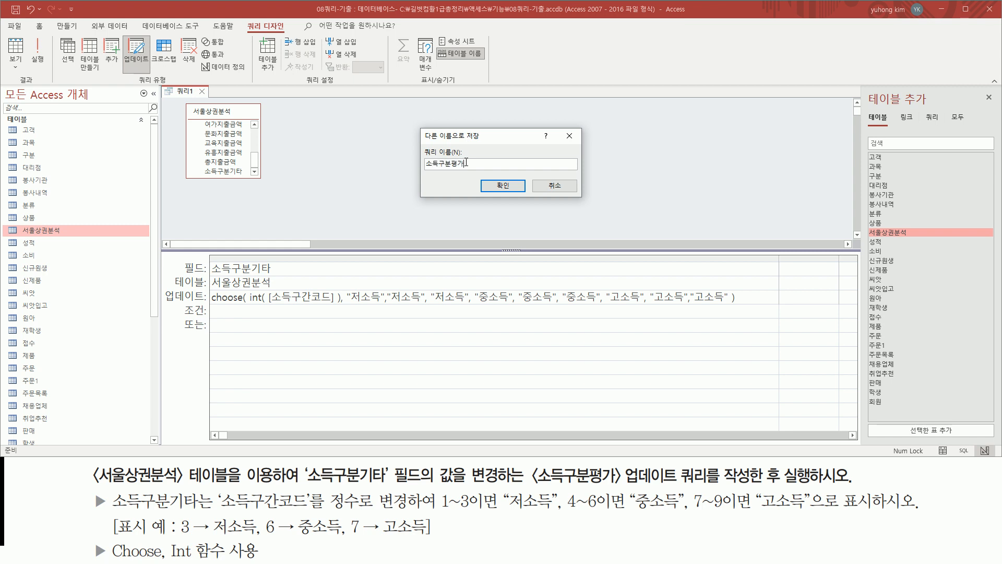
drag(423, 169, 472, 170)
click(501, 186)
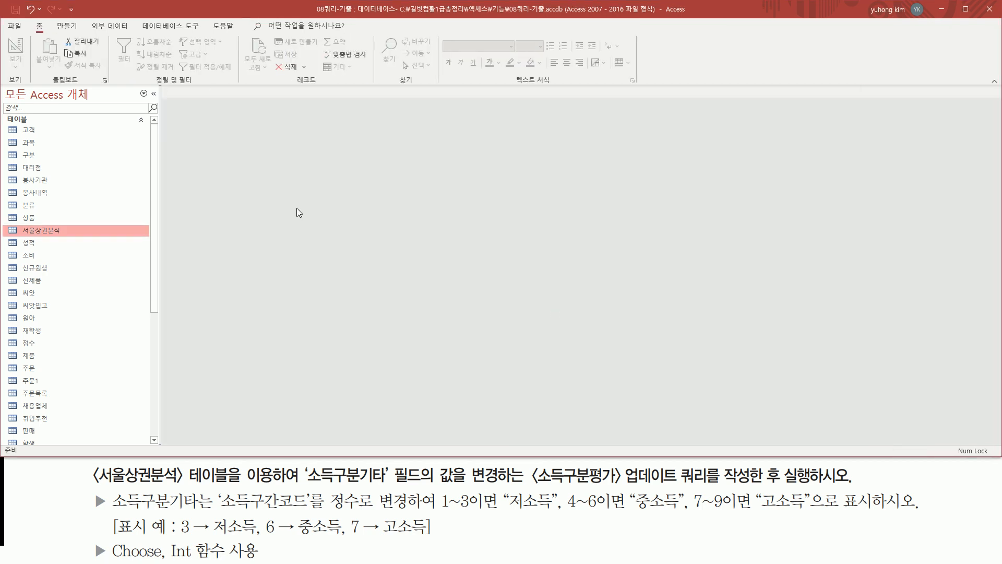
Run the saved 소득구분평가 update query and agree to let it modify the table data
drag(153, 259, 159, 418)
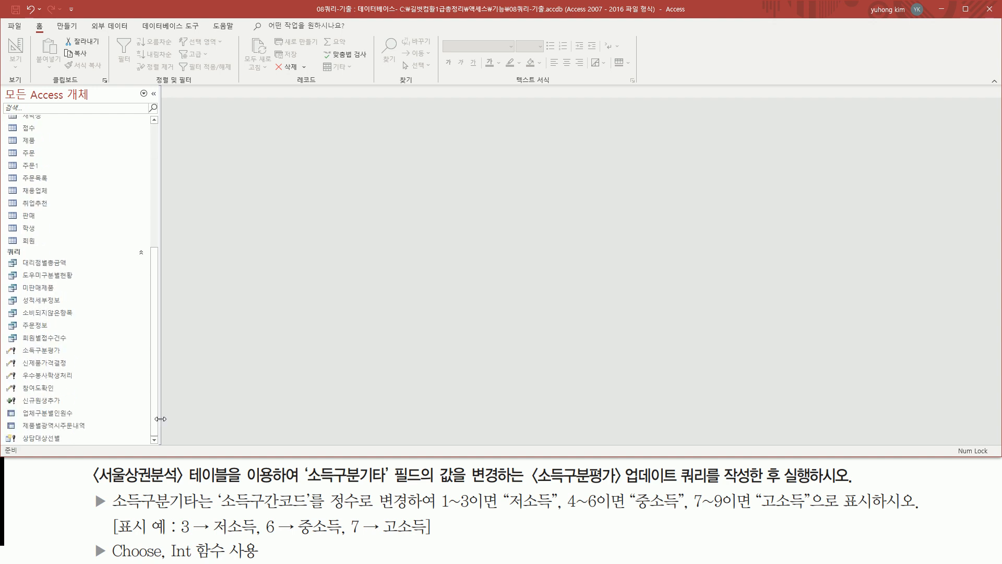
drag(16, 344, 70, 357)
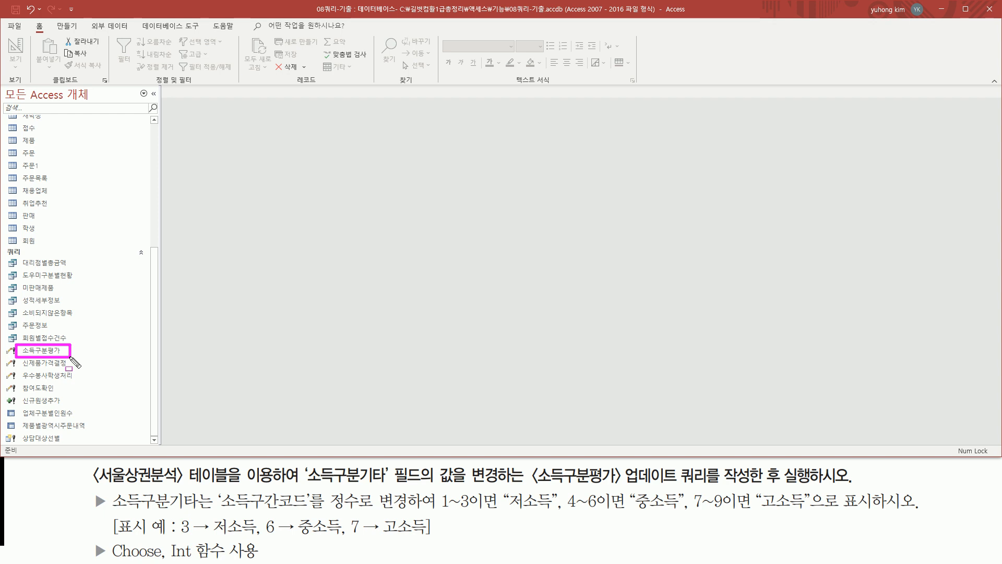
key(Escape)
click(50, 352)
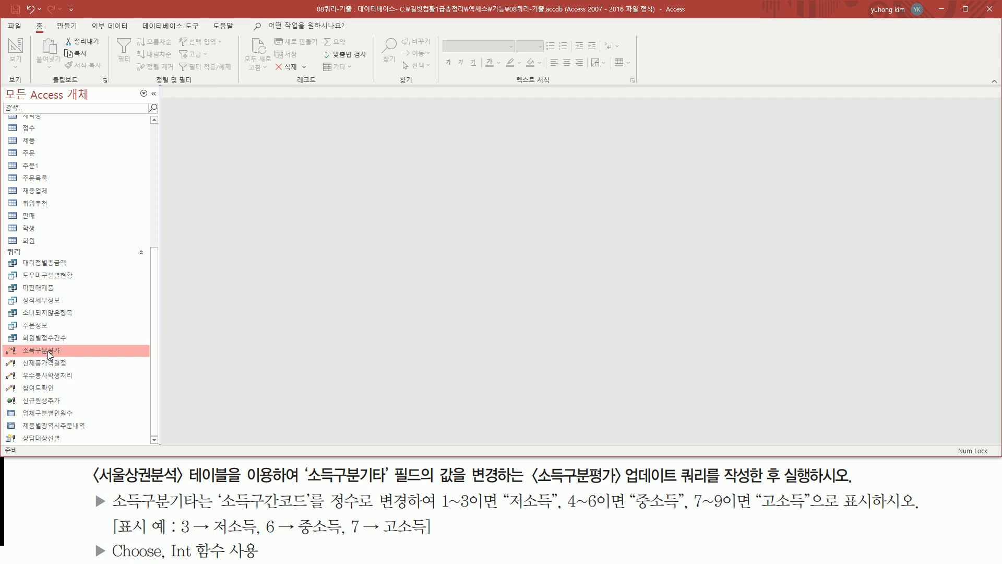
double_click(50, 351)
key(ctrl+2)
drag(399, 287, 577, 291)
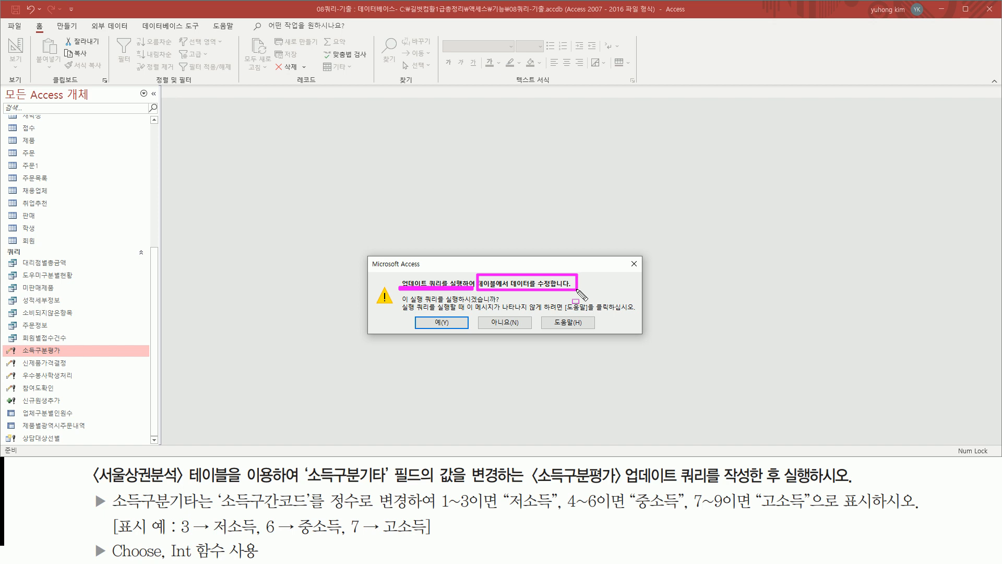
drag(406, 304, 500, 304)
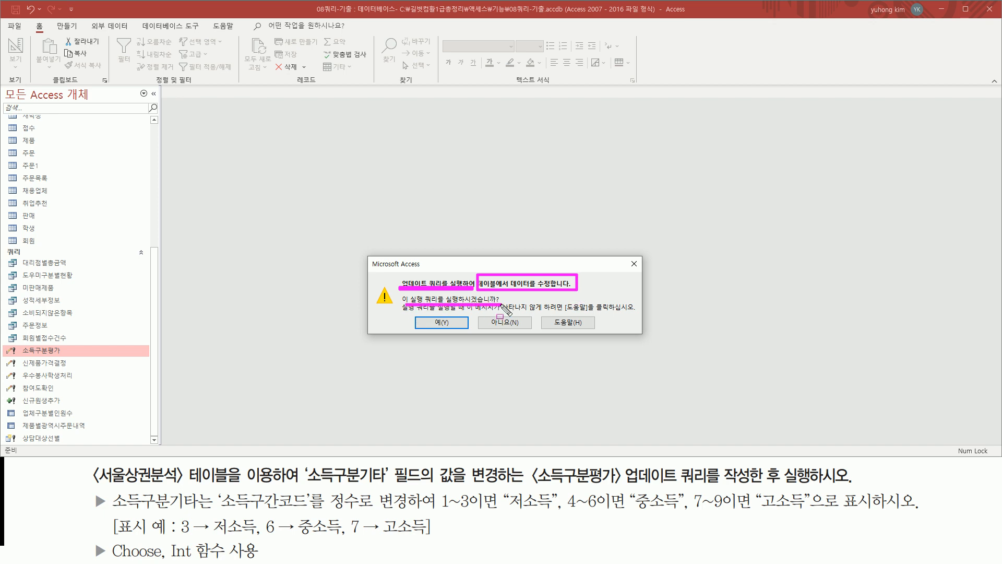
drag(427, 314, 460, 329)
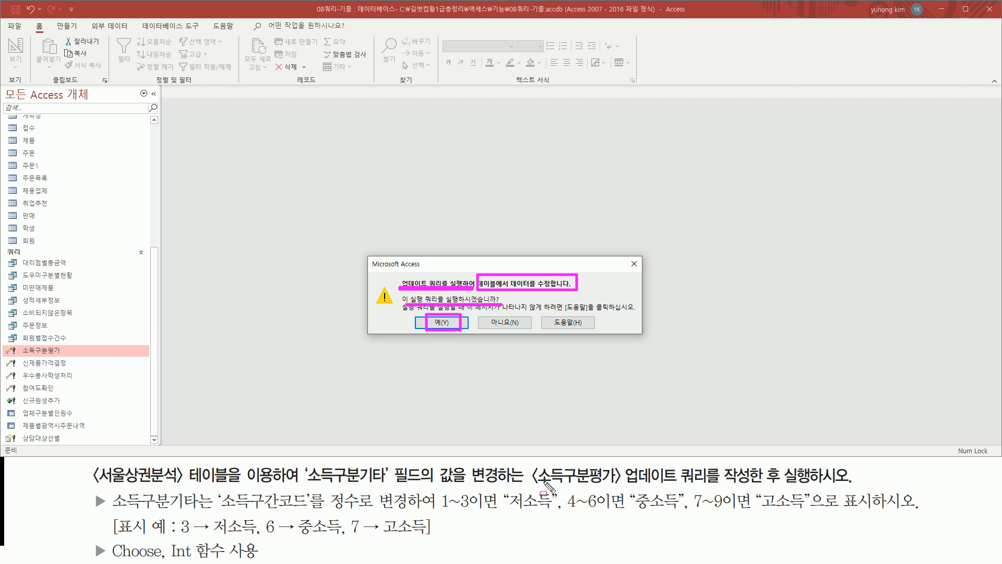
drag(746, 487, 854, 488)
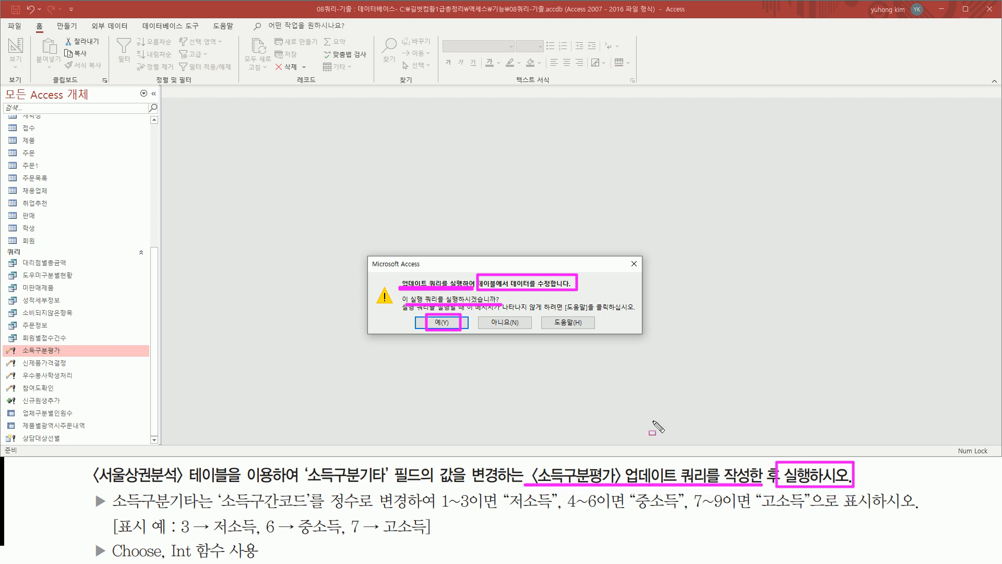
key(Escape)
click(438, 322)
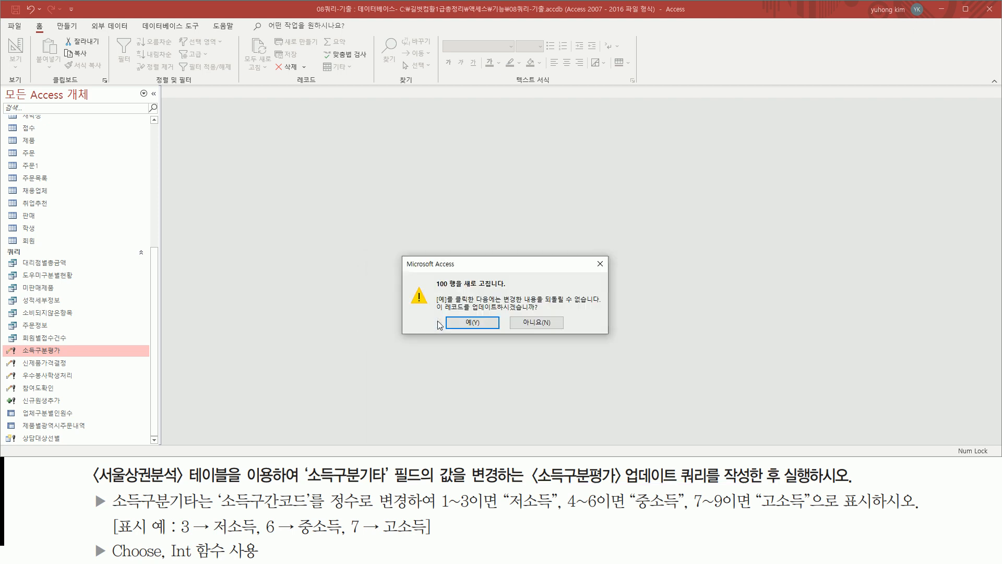
Approve the irreversible update of the records affected by the 소득구분평가 query
key(ctrl+2)
drag(433, 277, 516, 290)
drag(465, 315, 555, 315)
drag(452, 317, 493, 330)
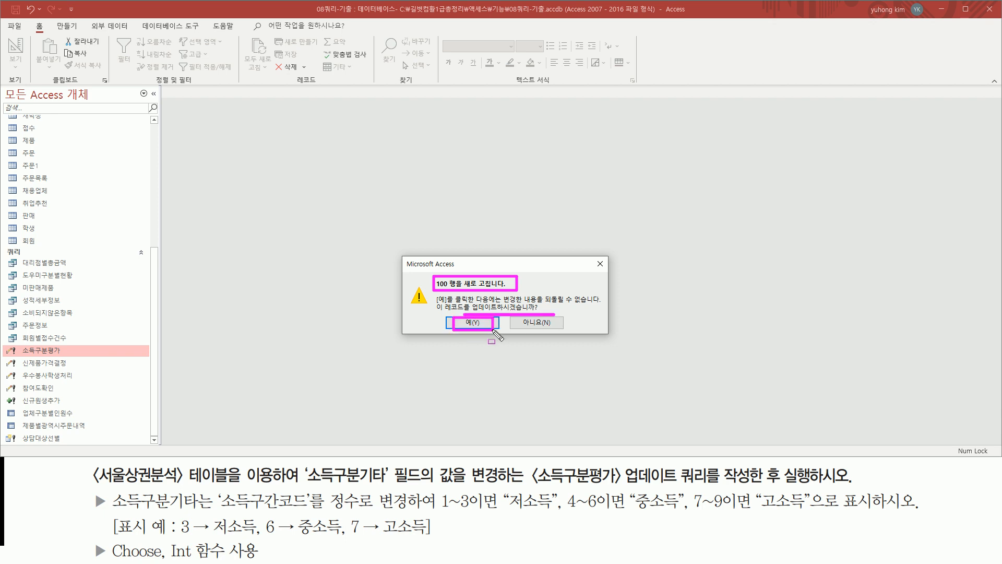
key(Escape)
click(473, 323)
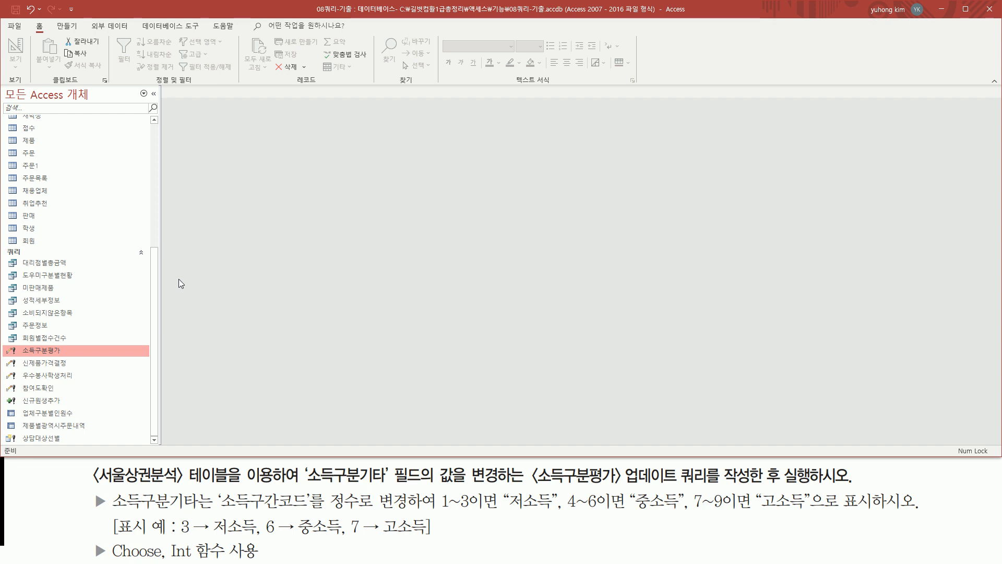
Open the 서울상권분석 table and examine the 소득구분기타 values against the 소득구간코드 column
click(156, 192)
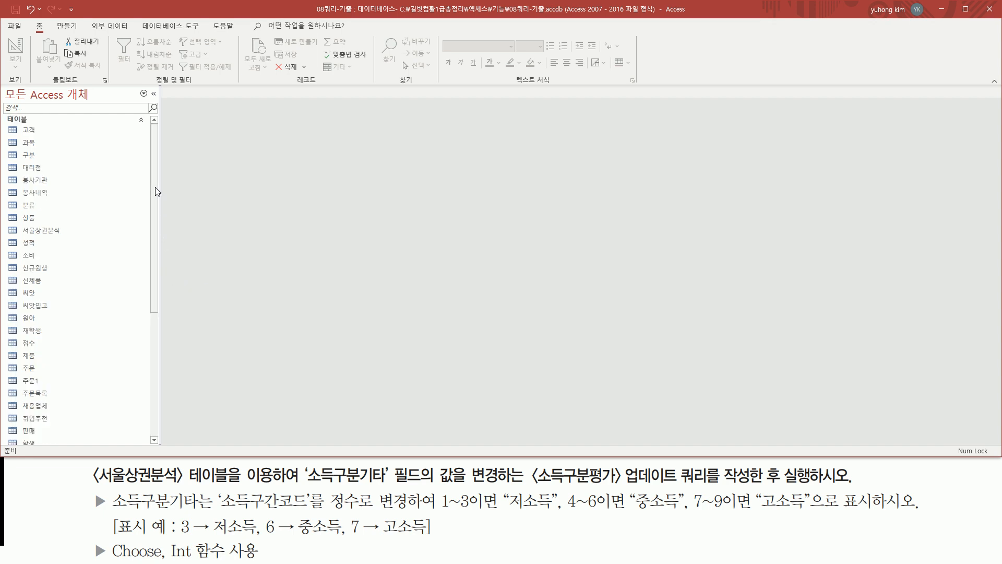
key(ctrl+shift+d)
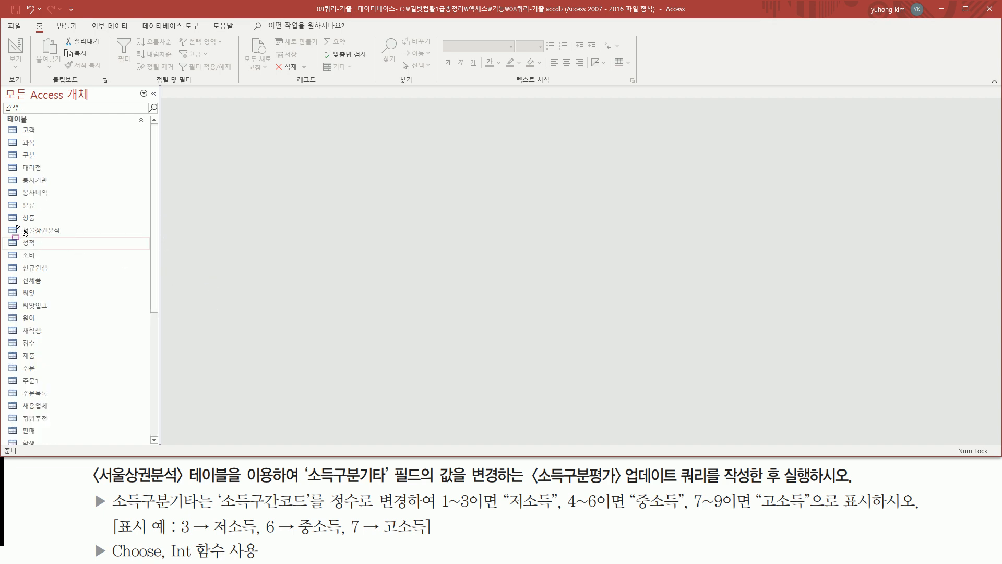
mouse_move(11, 221)
mouse_down()
mouse_move(32, 236)
mouse_move(67, 238)
mouse_up()
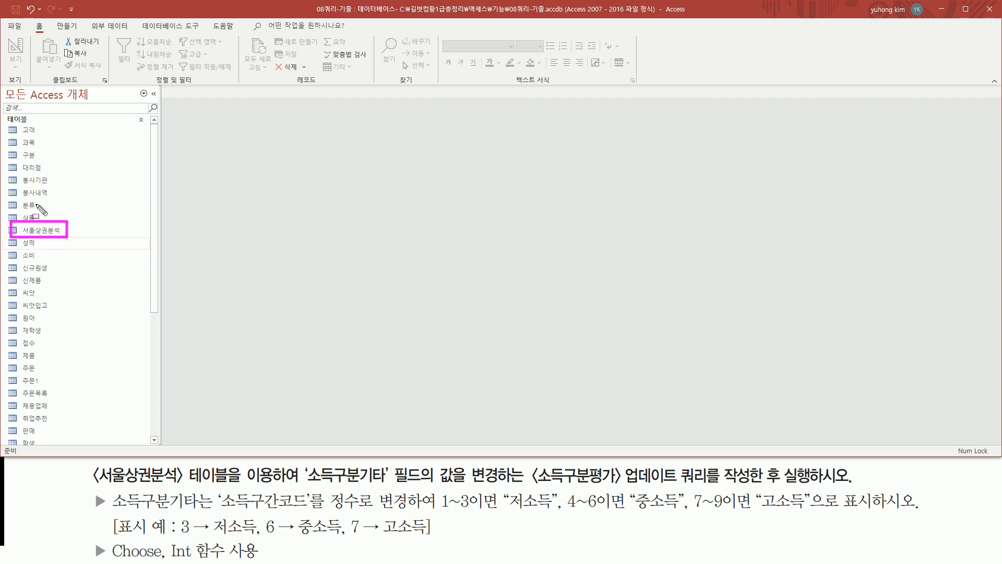
key(Escape)
click(54, 230)
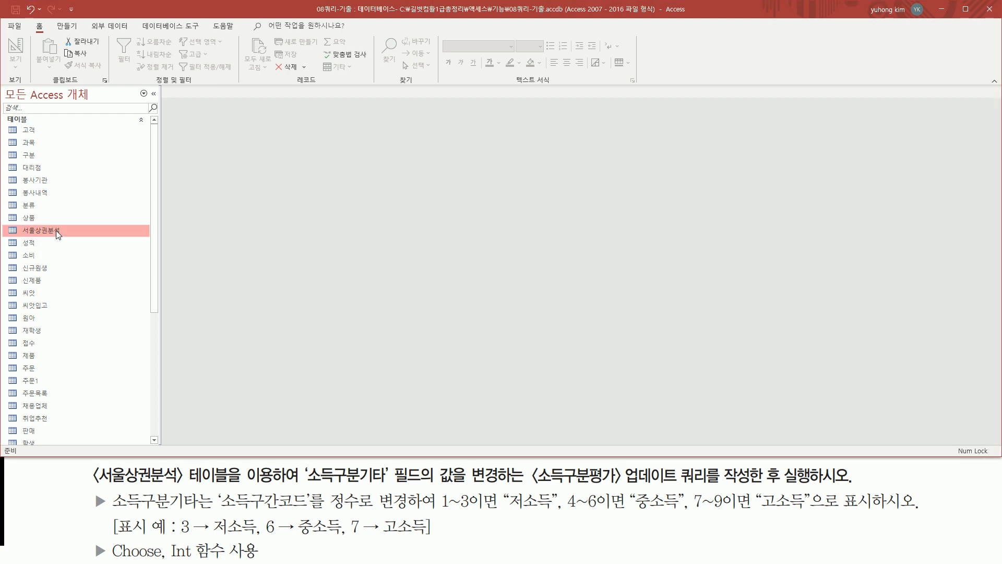
double_click(55, 230)
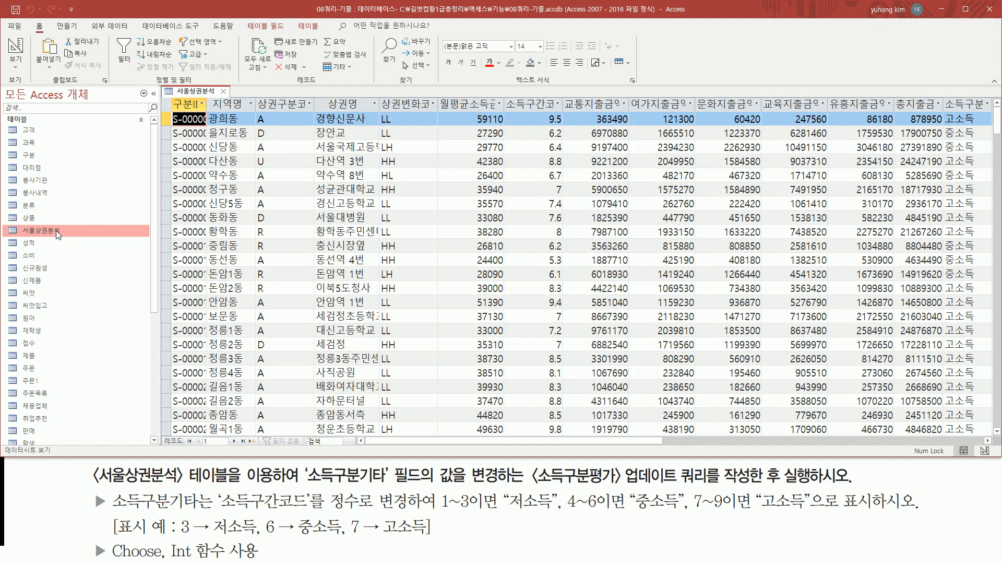
click(987, 440)
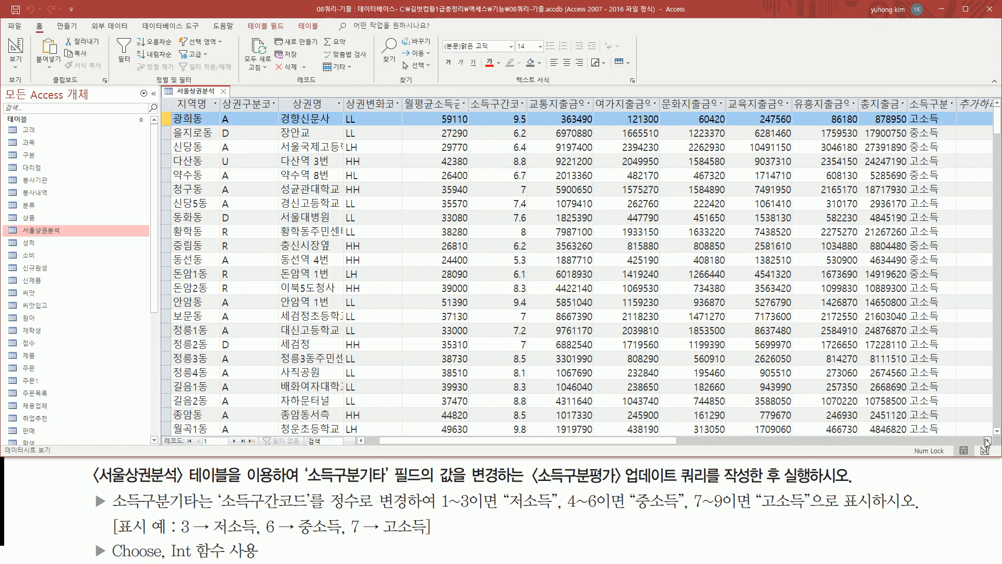
click(987, 440)
click(987, 440)
click(986, 440)
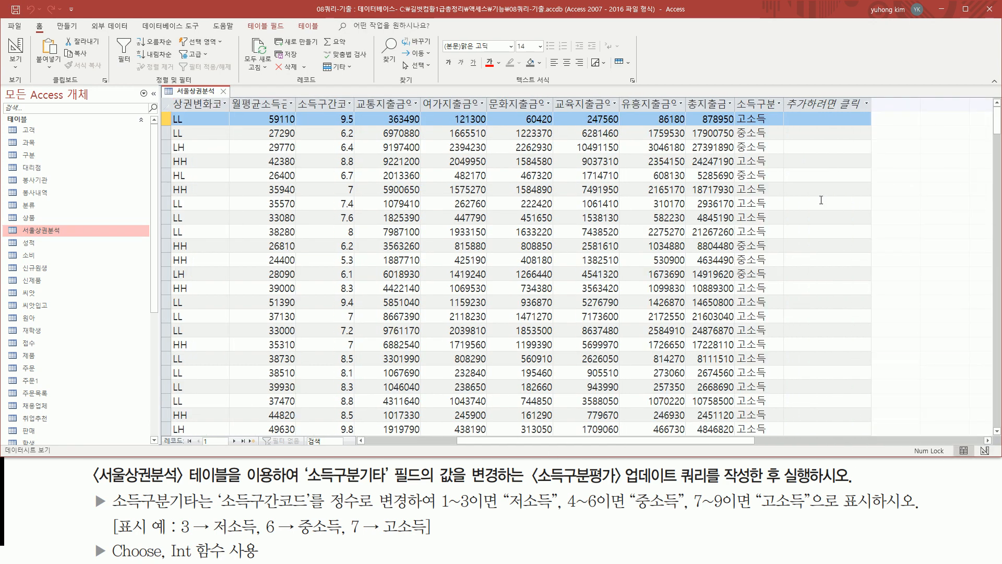
Compare the 소득구간코드 values in the 7 to 9 range with their 소득구분기타 entries in the first 서울상권분석 records
drag(331, 109, 365, 127)
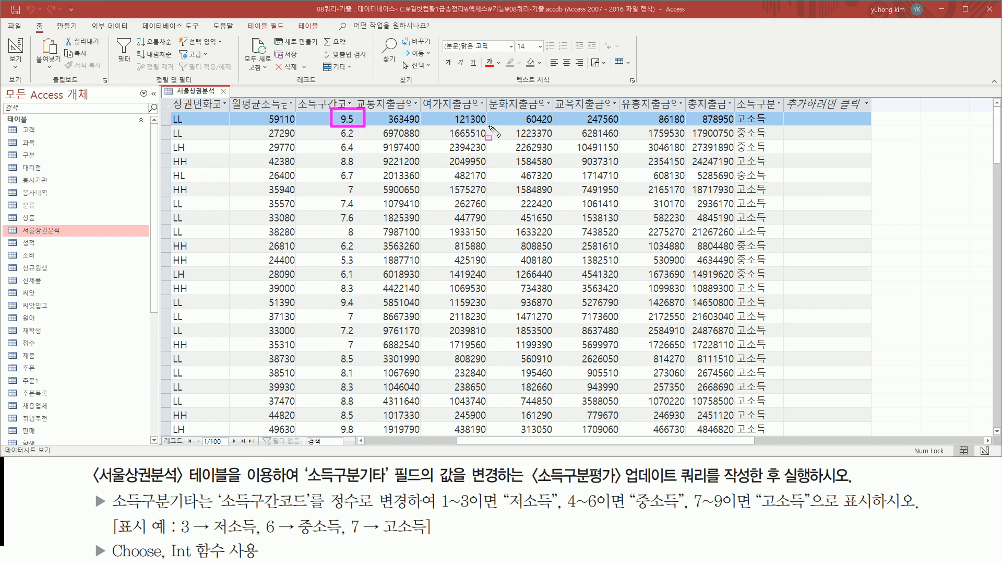
drag(735, 109, 769, 124)
drag(334, 152, 362, 167)
drag(735, 154, 769, 167)
drag(340, 182, 362, 221)
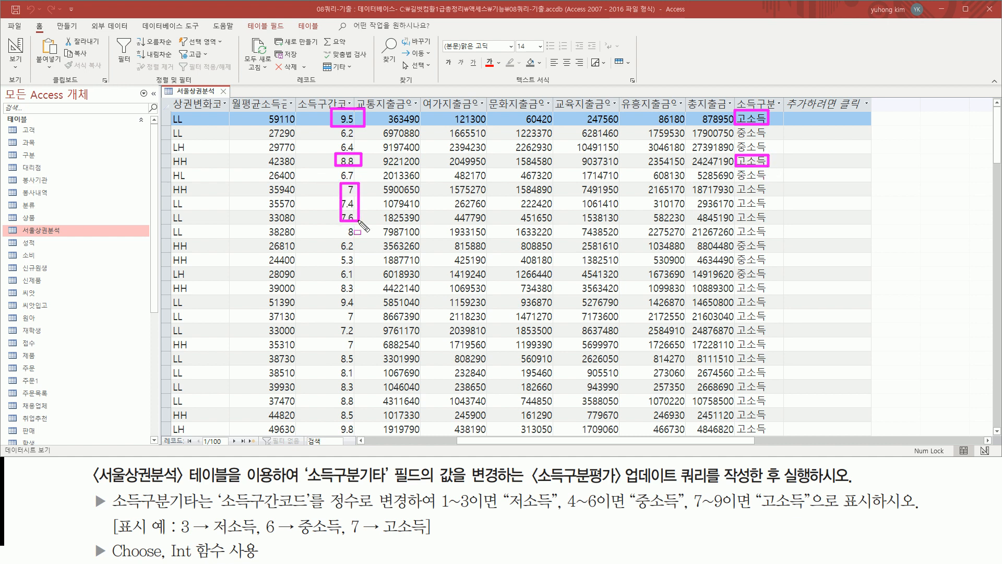
drag(737, 188, 767, 222)
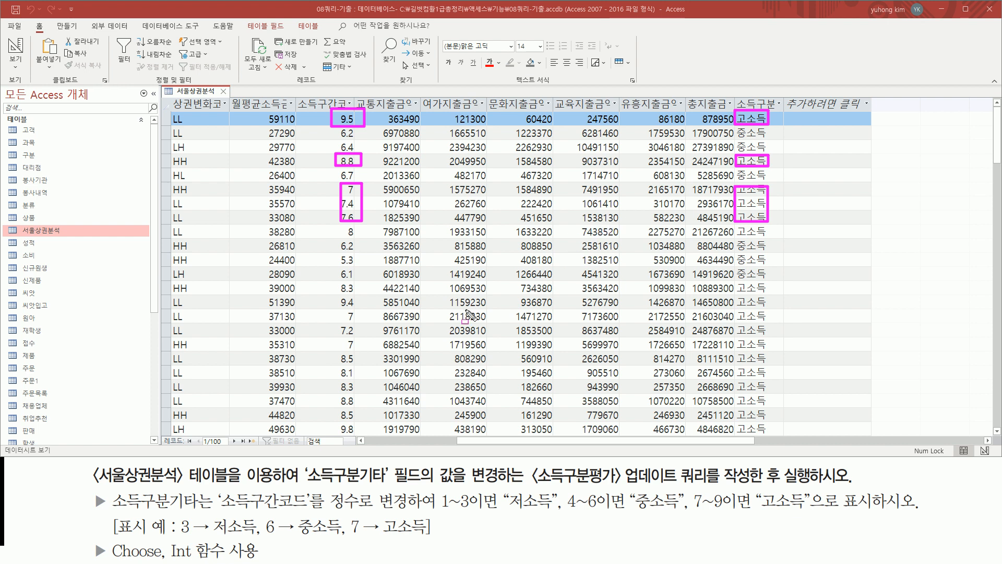
key(Escape)
Compare the 소득구간코드 values in the 5 and 6 range with their 소득구분기타 entries in the same records
key(ctrl+2)
drag(335, 125, 361, 155)
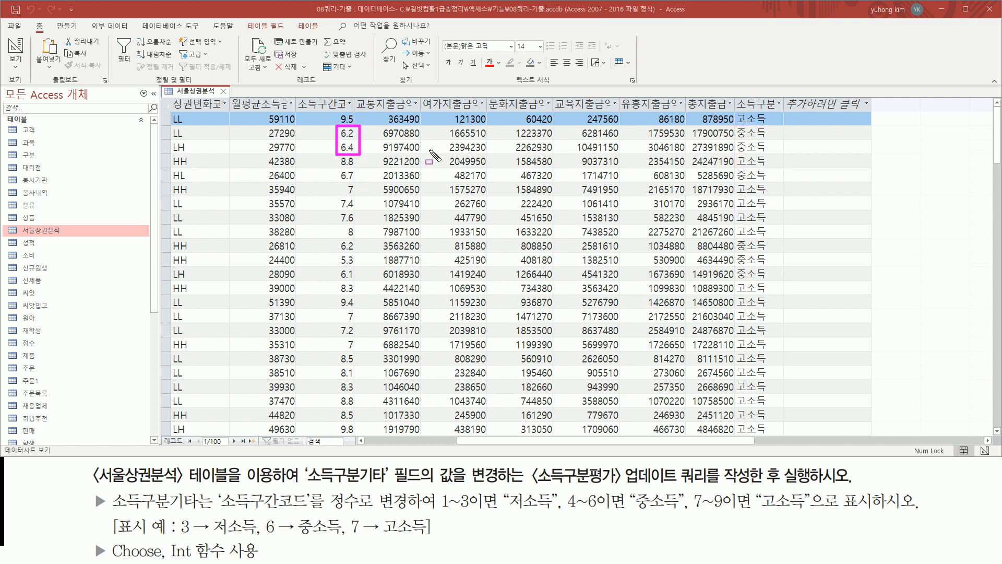
drag(733, 127, 766, 151)
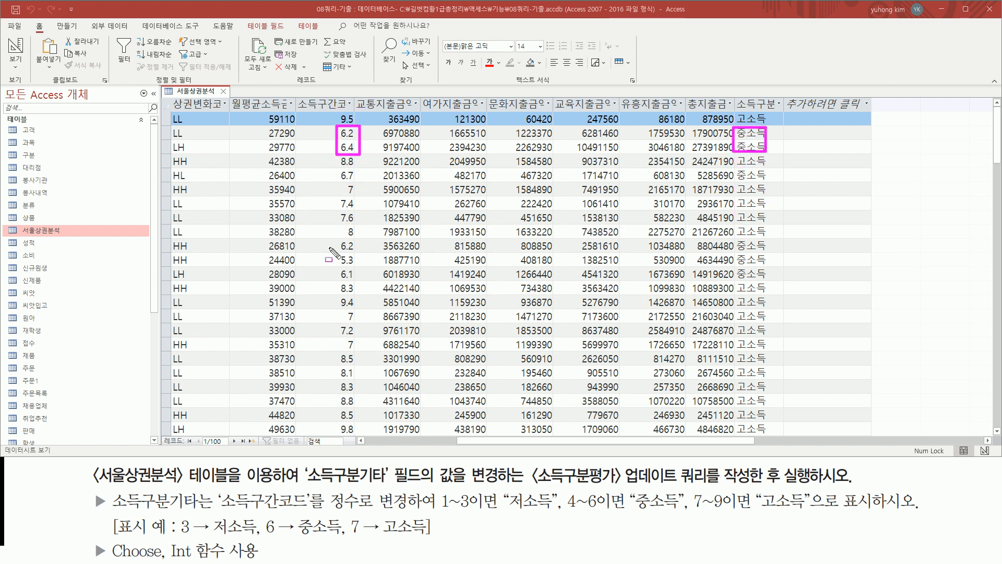
drag(338, 252, 365, 268)
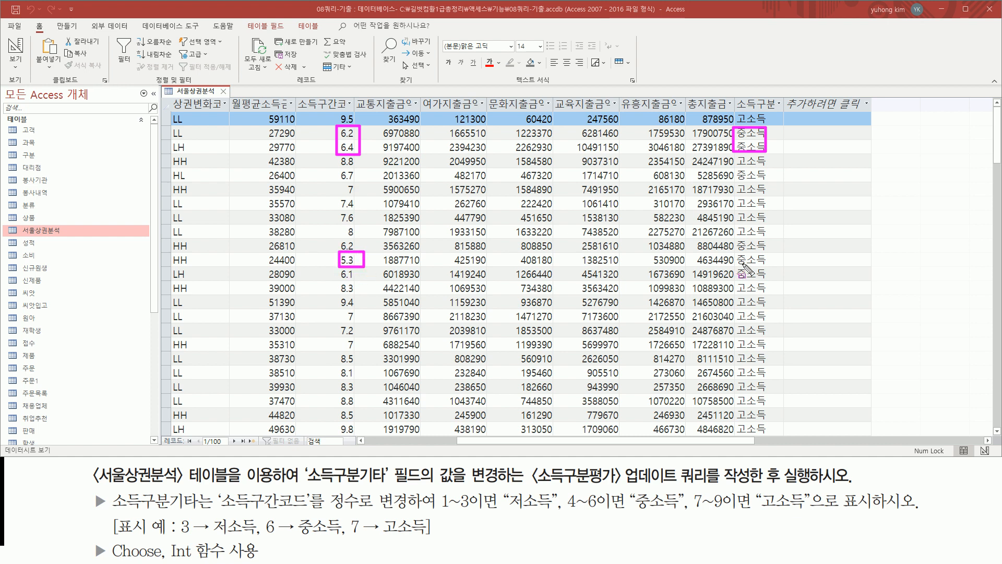
drag(733, 253, 768, 267)
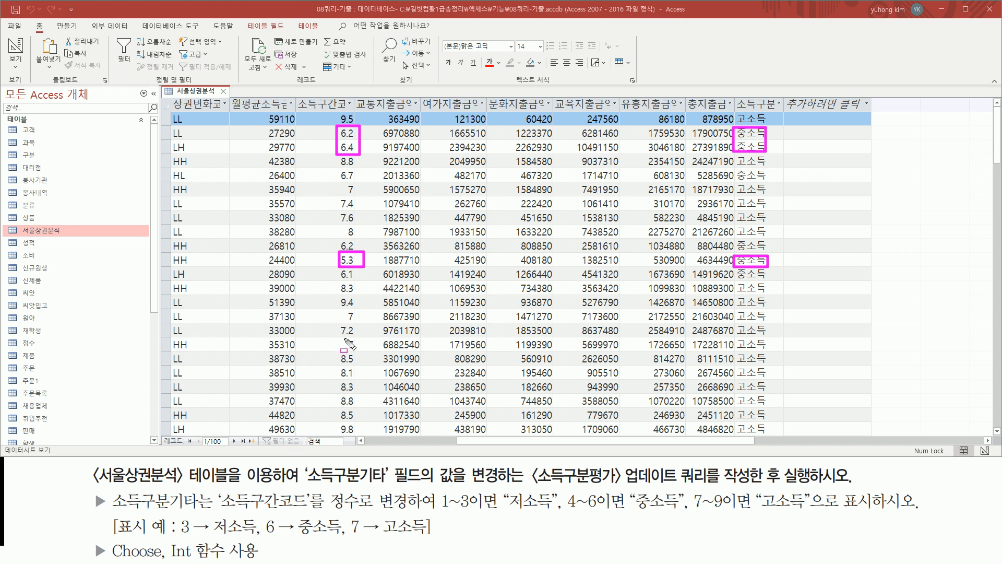
key(Escape)
Review all remaining 서울상권분석 records for 소득구간코드 values in the 1 to 3 range and their 소득구분기타 entries
scroll(369, 355, down, 5)
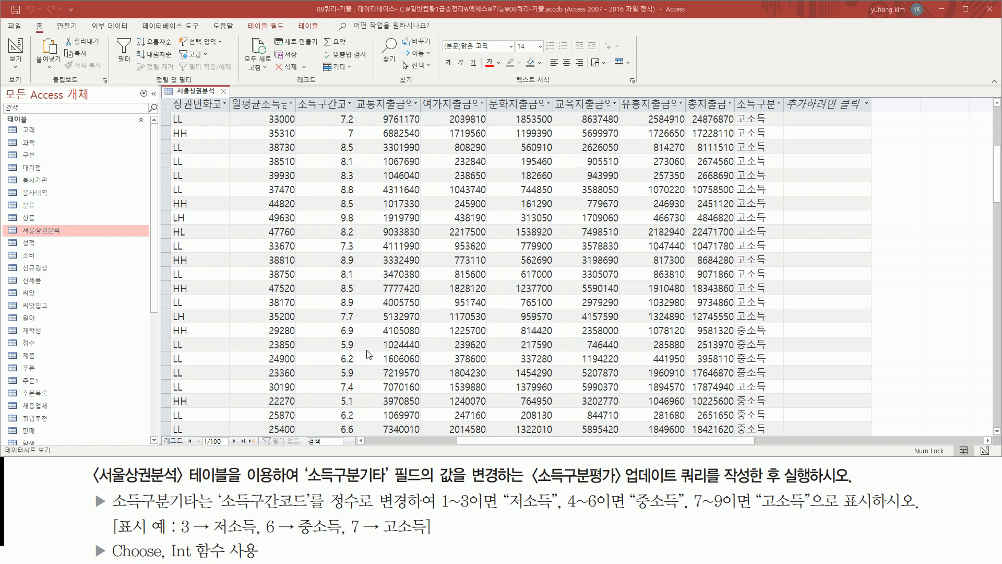
scroll(368, 355, down, 10)
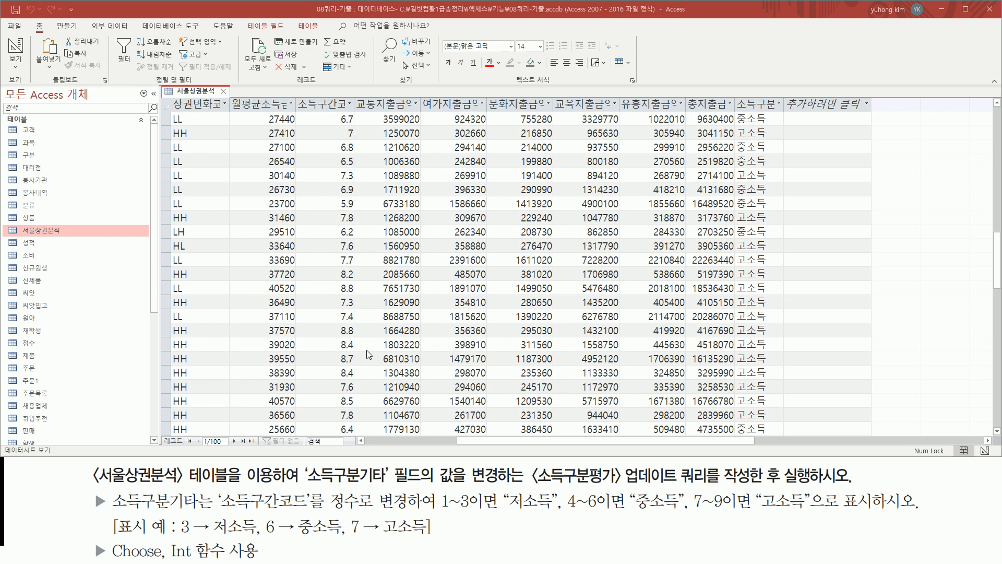
scroll(368, 355, down, 15)
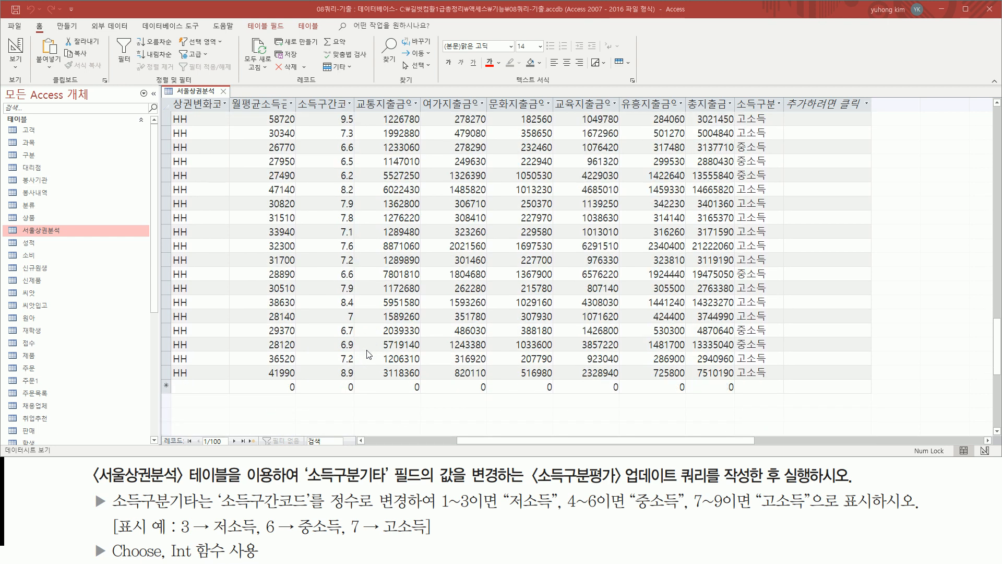
scroll(369, 355, up, 4)
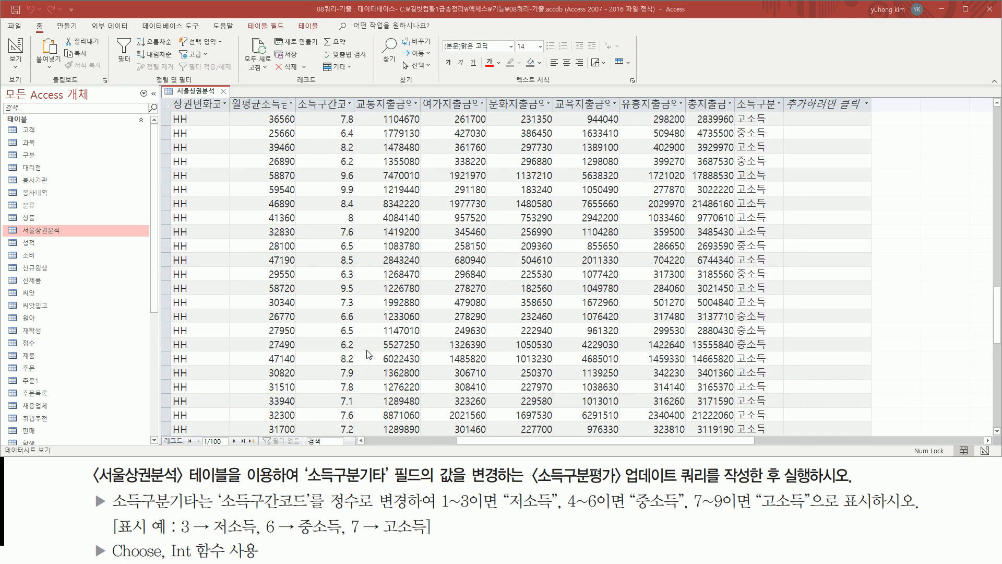
scroll(368, 355, up, 15)
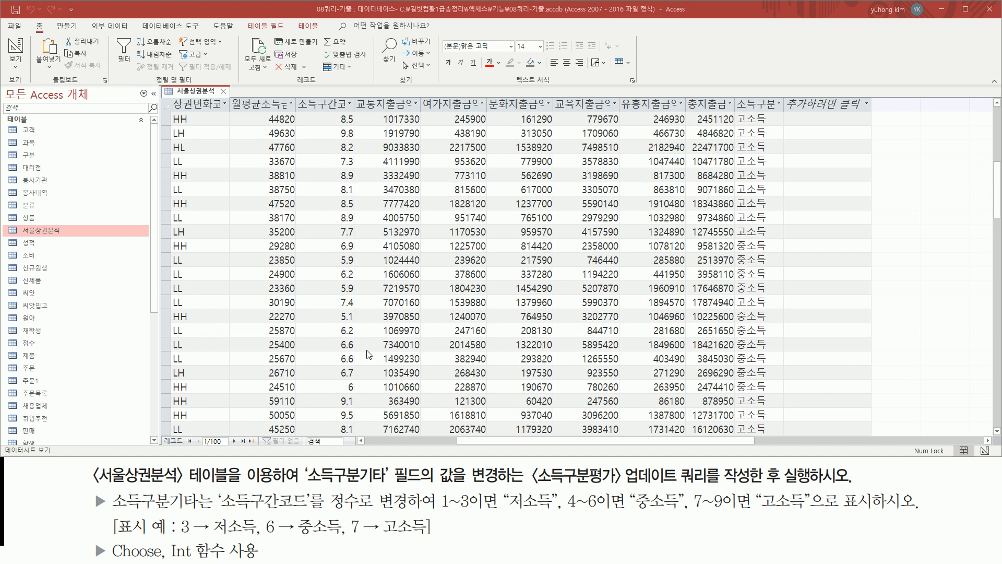
scroll(369, 354, down, 2)
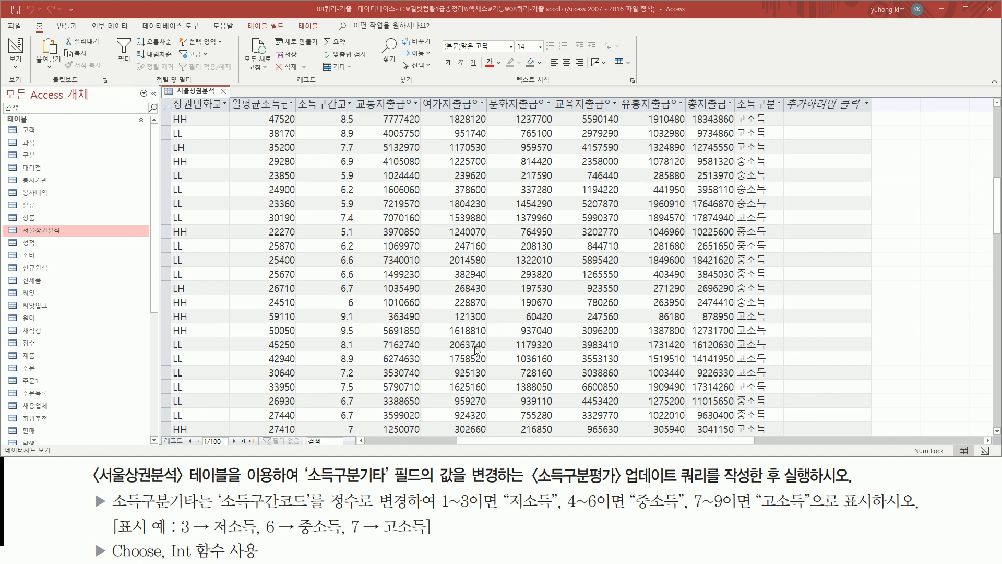
scroll(474, 351, up, 4)
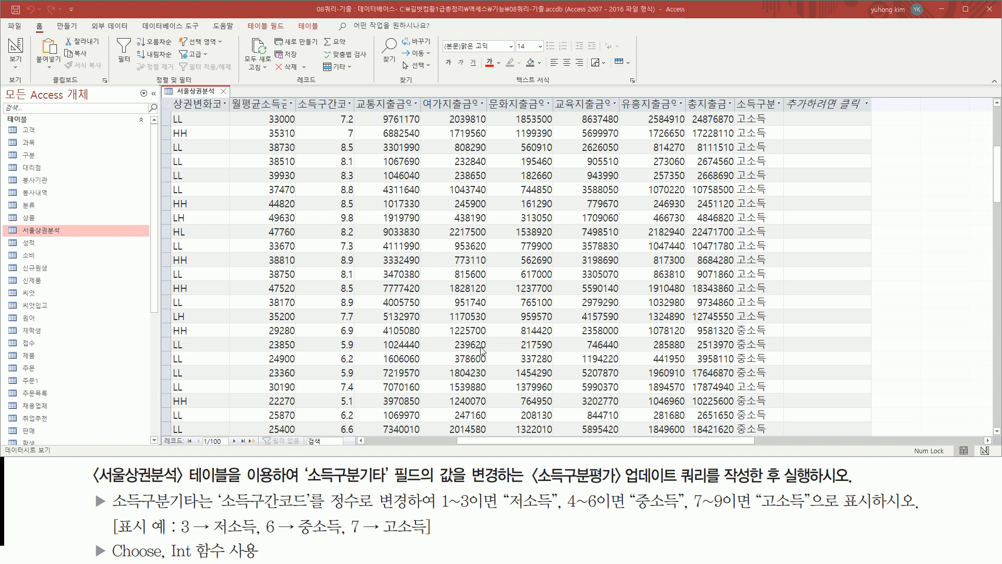
scroll(480, 351, down, 11)
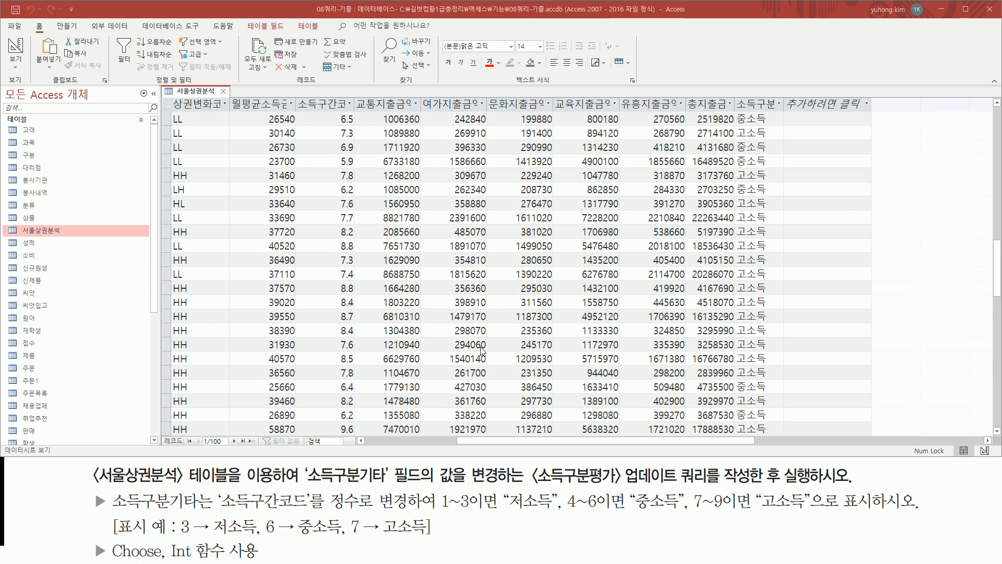
scroll(480, 351, down, 6)
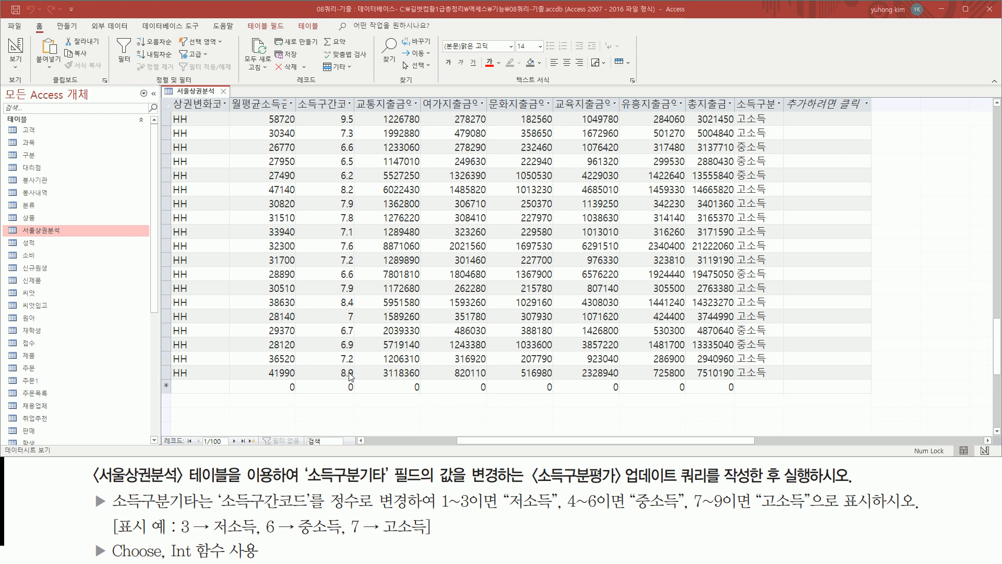
scroll(352, 288, up, 9)
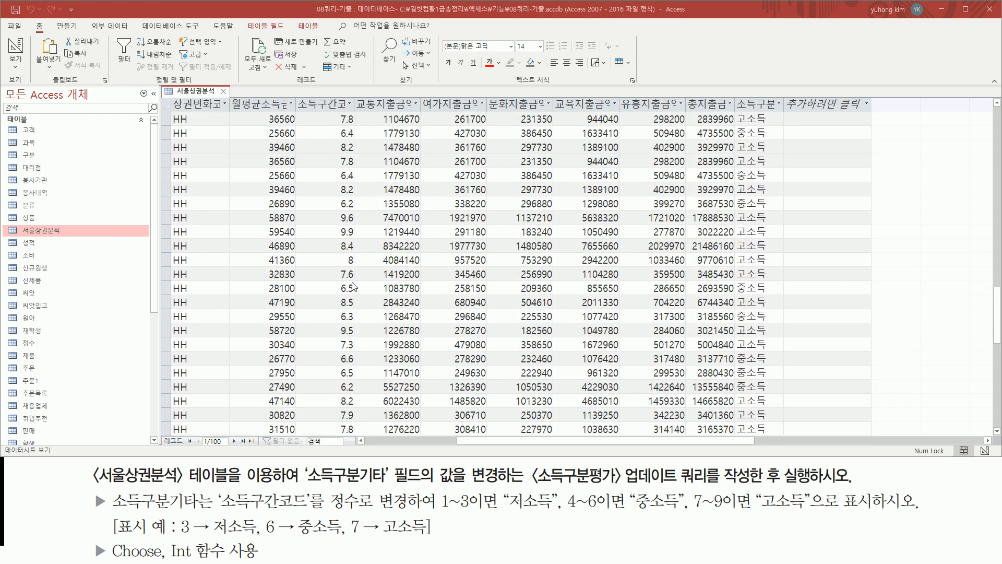
scroll(353, 287, up, 7)
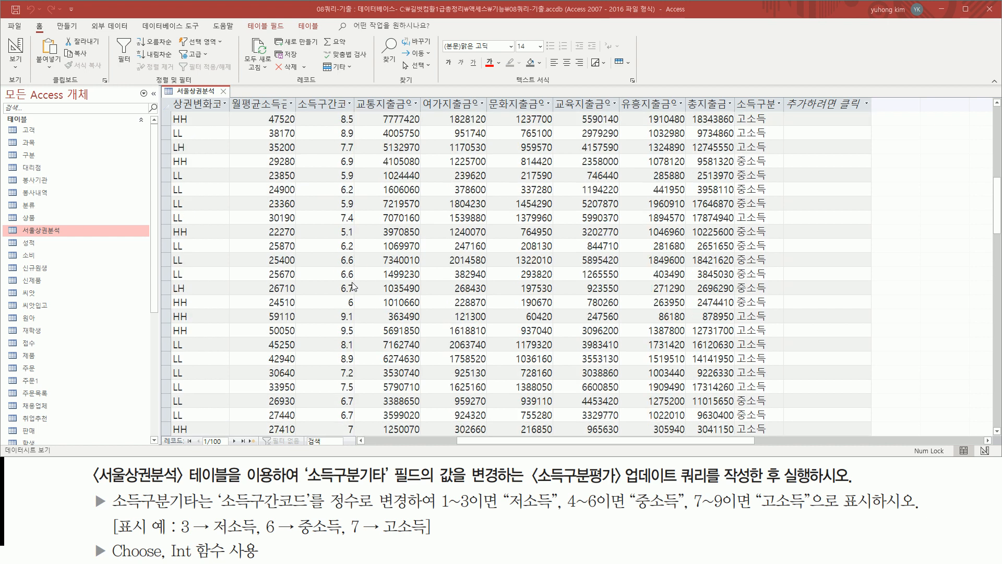
scroll(393, 243, up, 7)
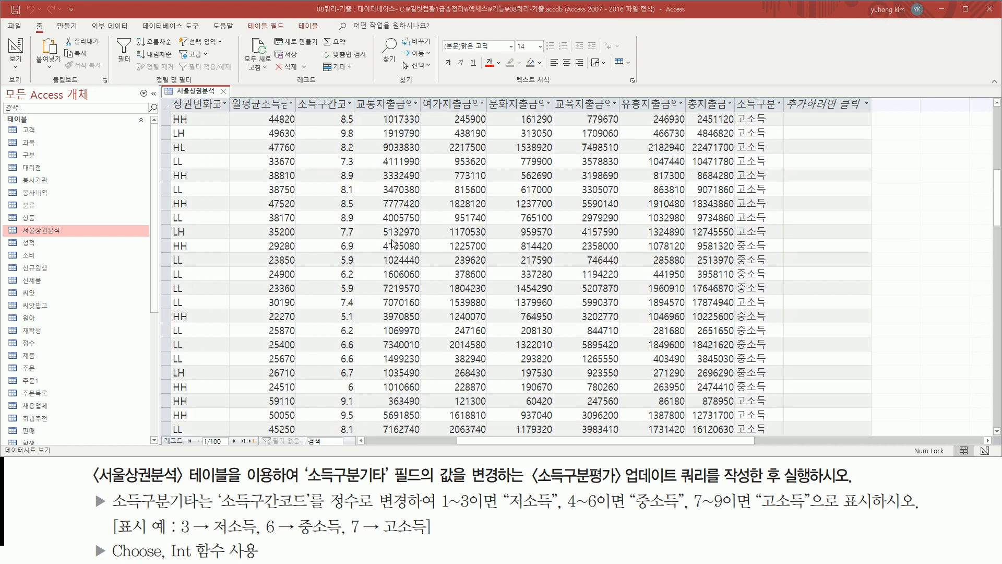
scroll(393, 242, up, 1)
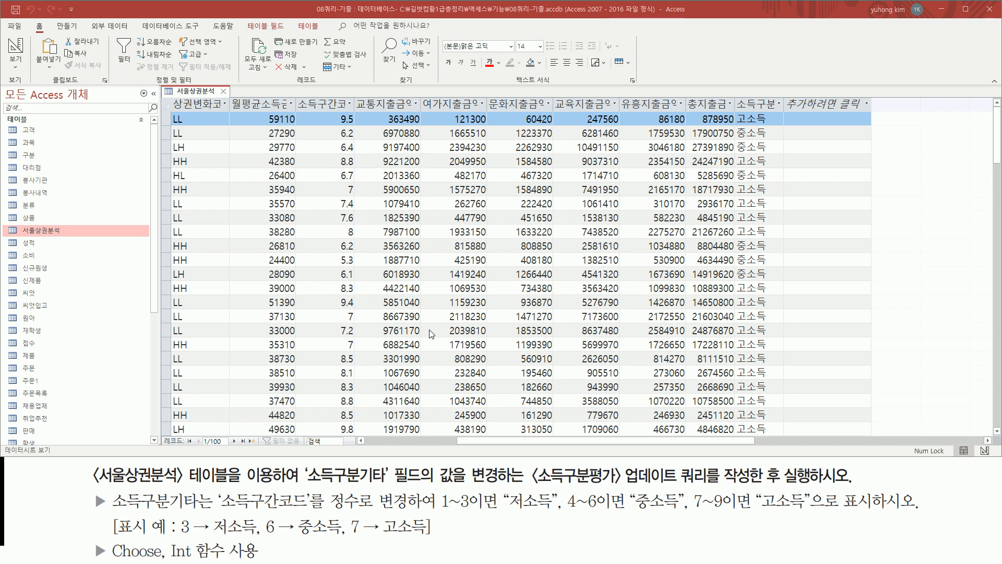
Close the 서울상권분석 table
click(325, 120)
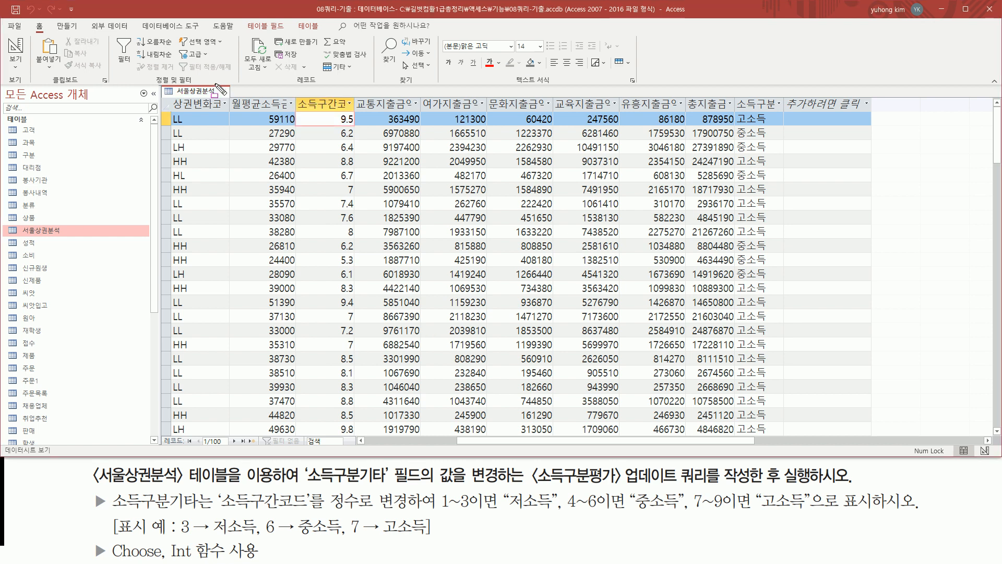
click(224, 92)
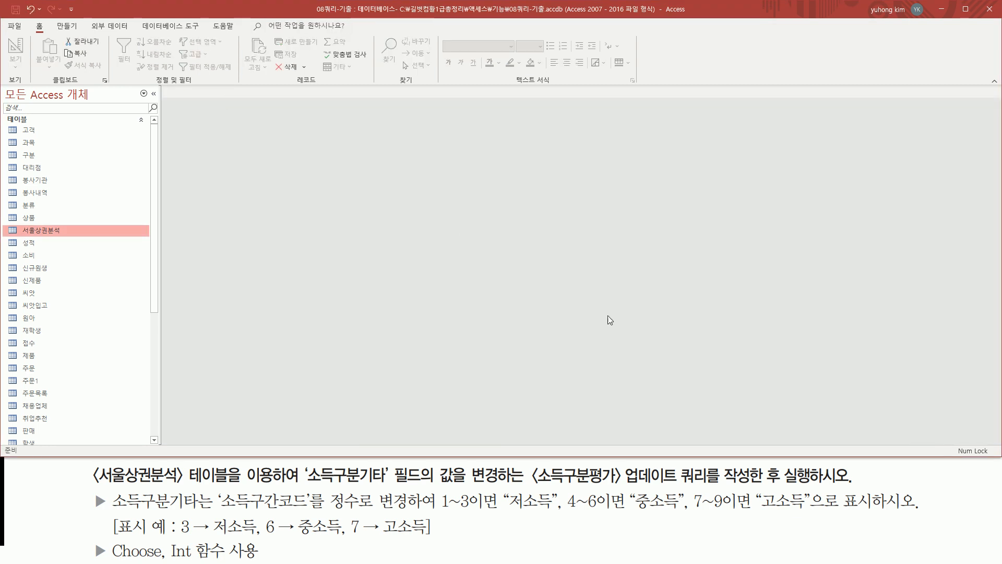